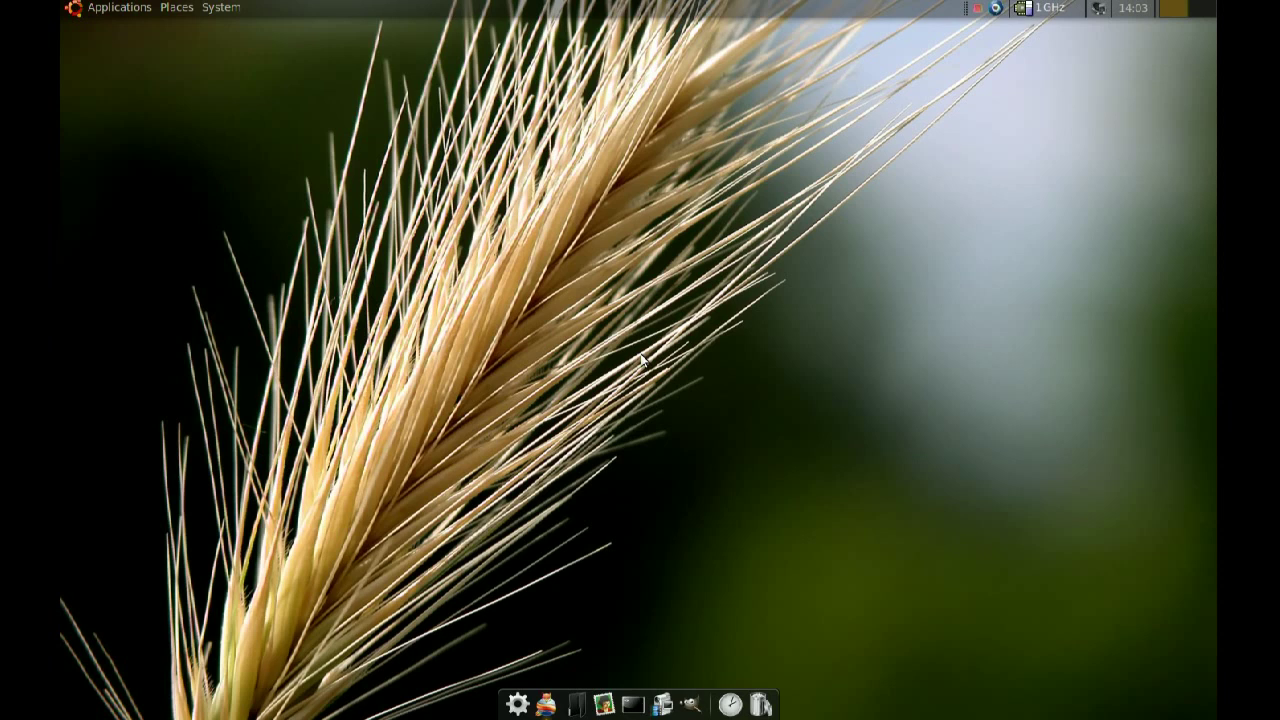
# - Launch Synaptic Package Manager from search, authenticating with the administrator password
pyautogui.press('super+space')
pyautogui.write('syn')
pyautogui.press('Return')
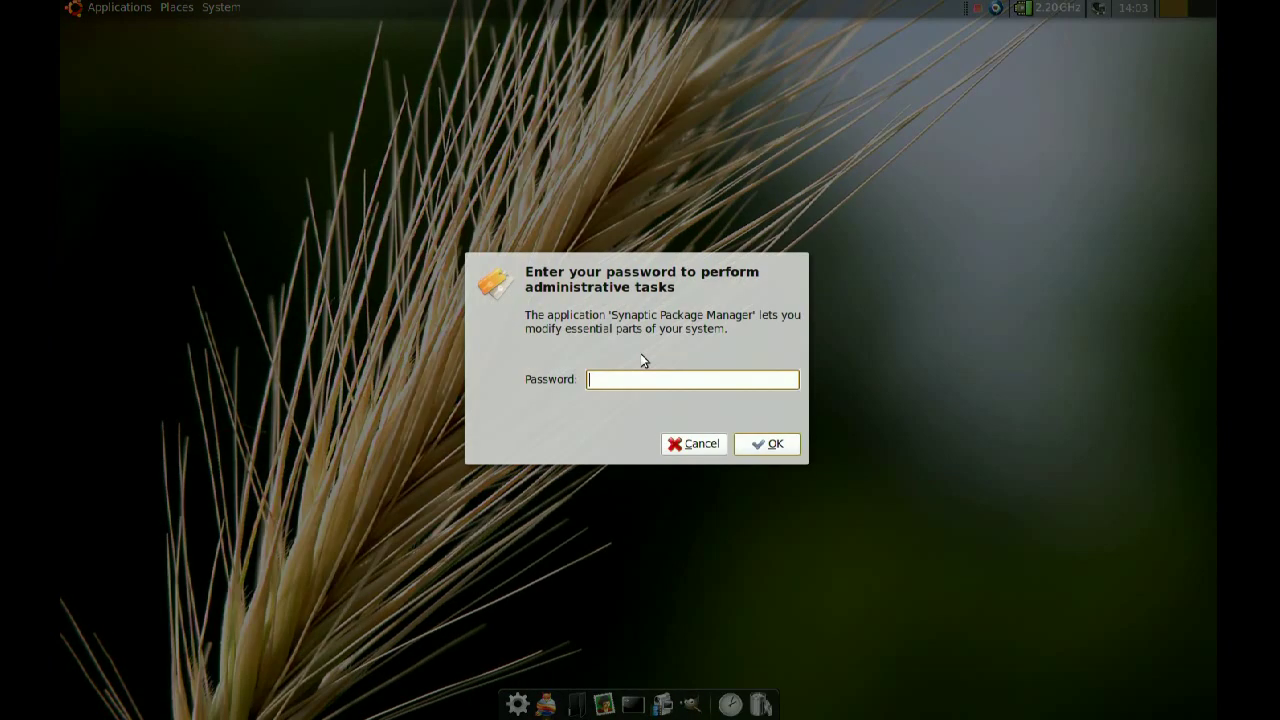
pyautogui.write('•••••••••••')
pyautogui.press('Return')
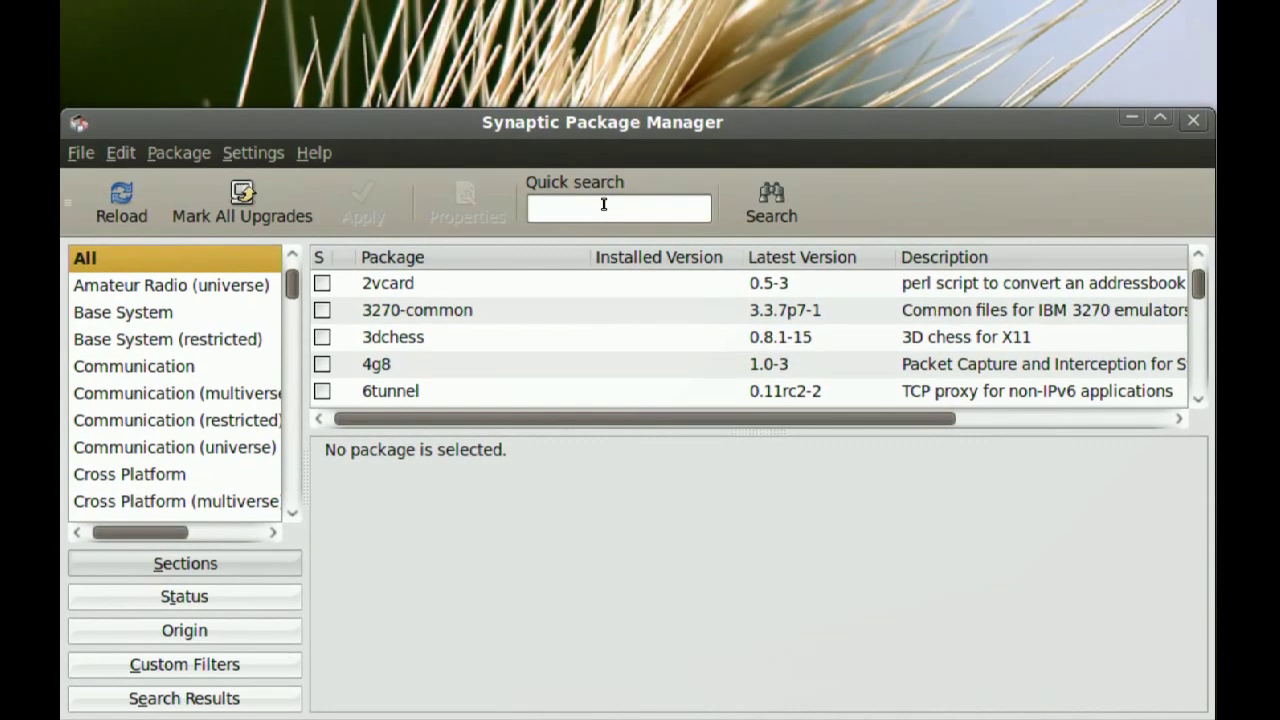
# - Search Synaptic for gufw, check its package details, then close the package manager
pyautogui.click(603, 204)
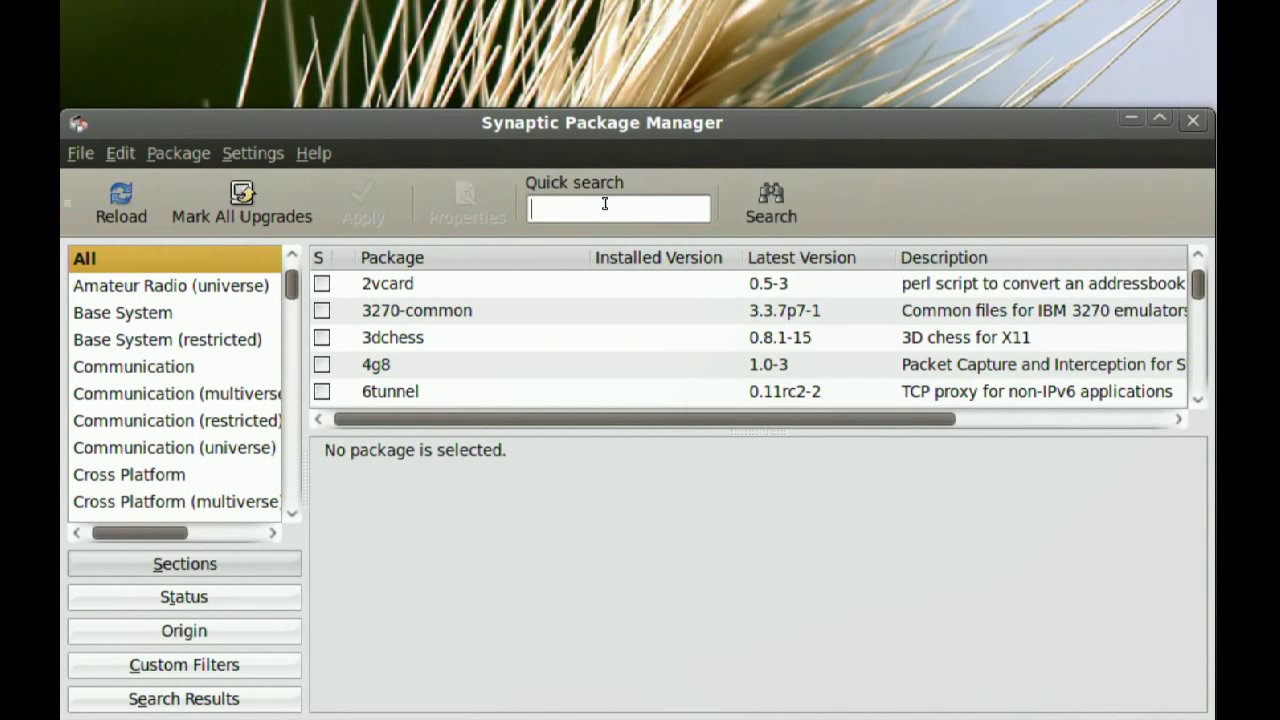
pyautogui.write('gufw')
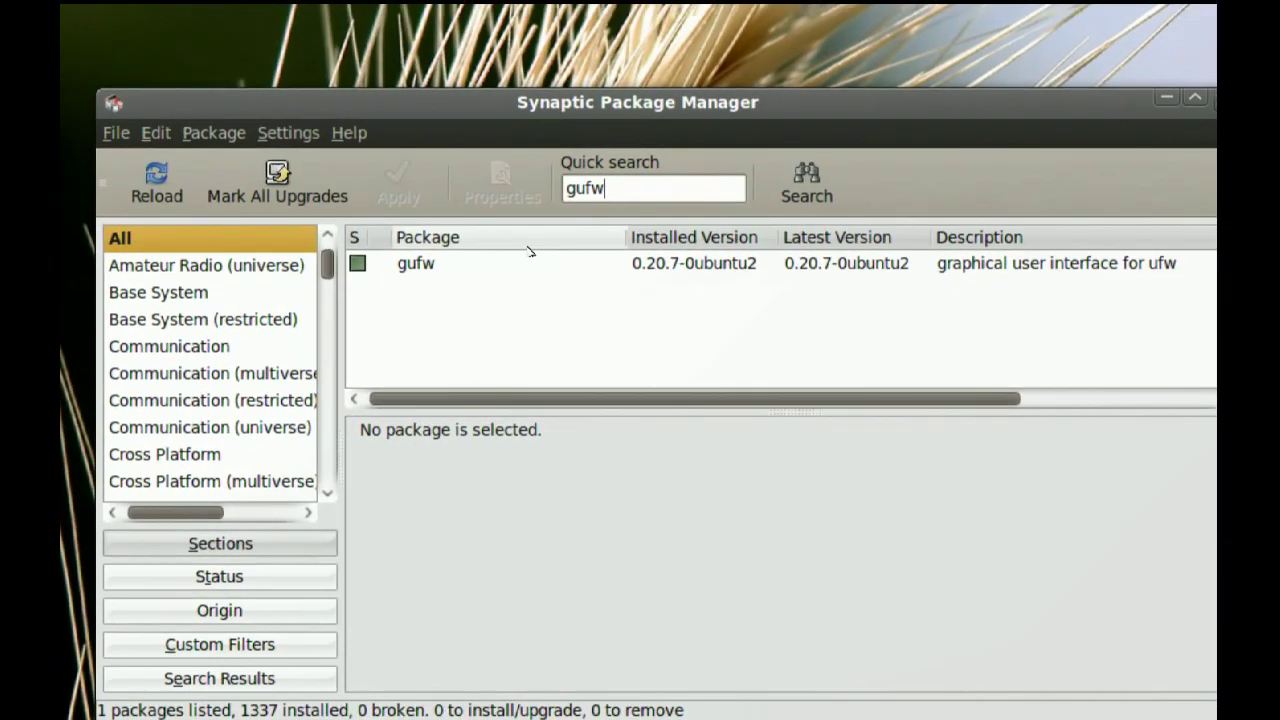
pyautogui.click(440, 283)
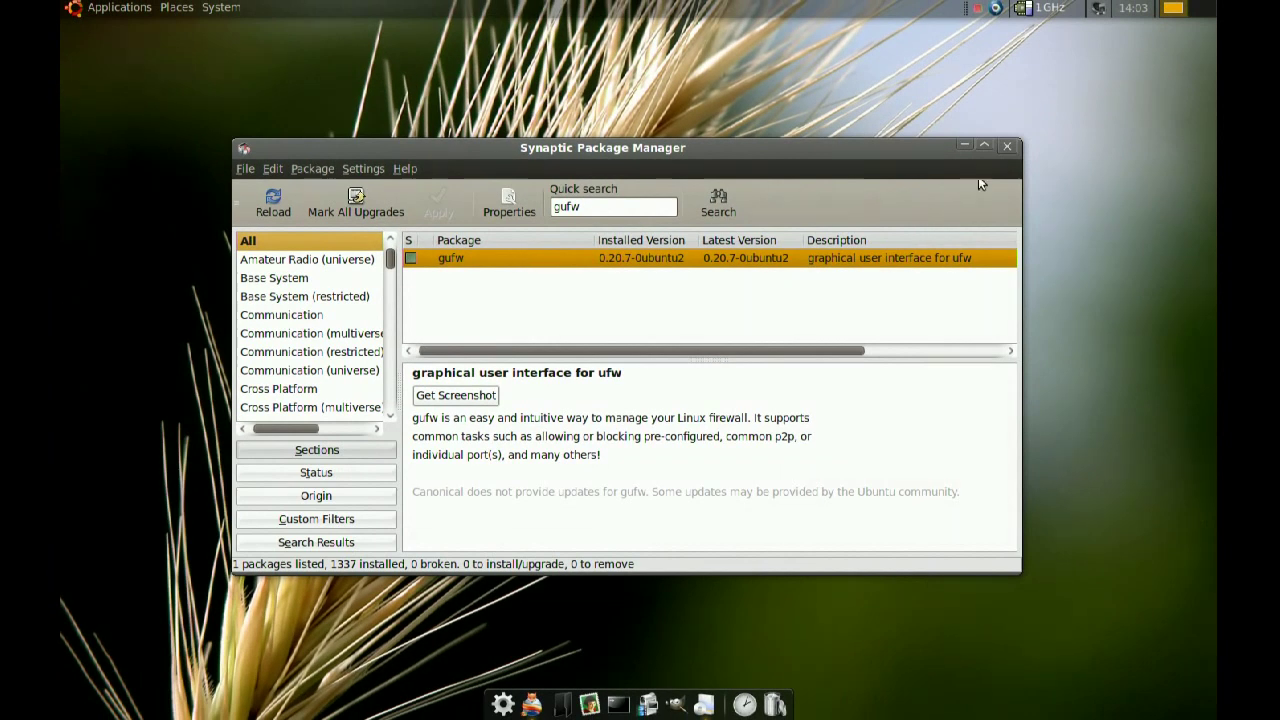
pyautogui.click(1007, 146)
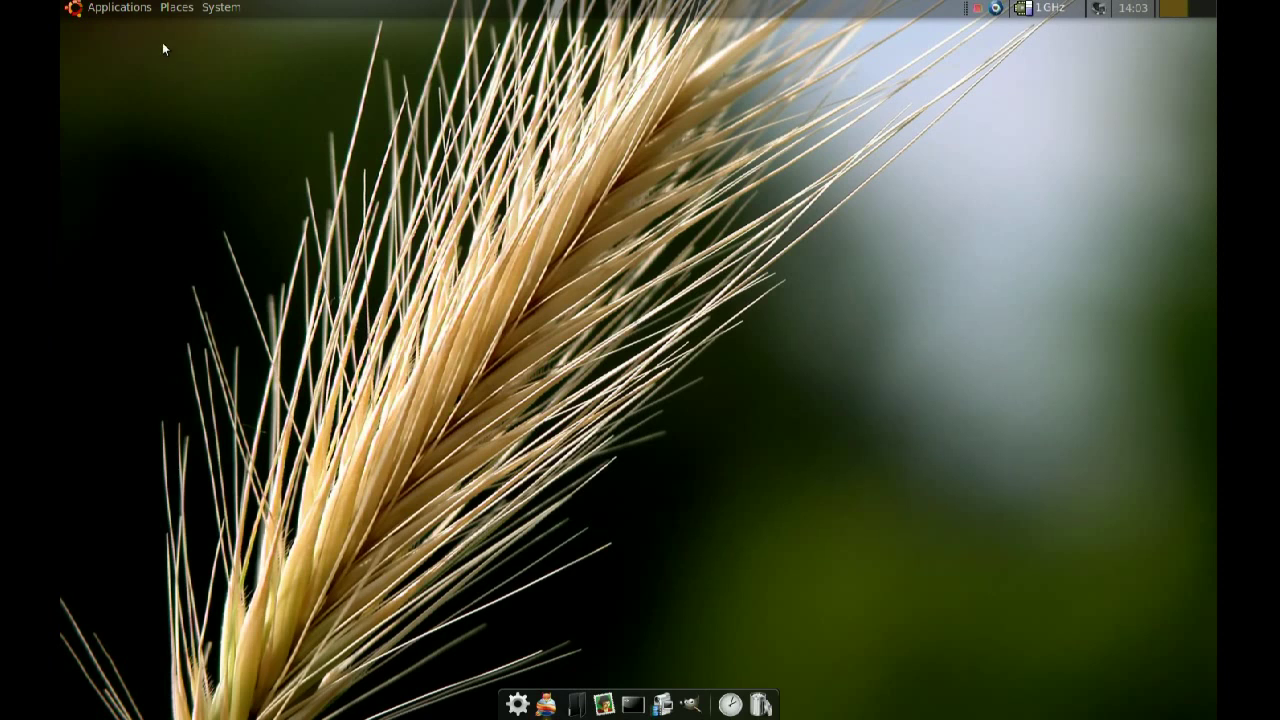
# - Browse the Applications menu, dismiss it, then bring up its right-click context menu
pyautogui.click(120, 8)
pyautogui.moveTo(137, 75)
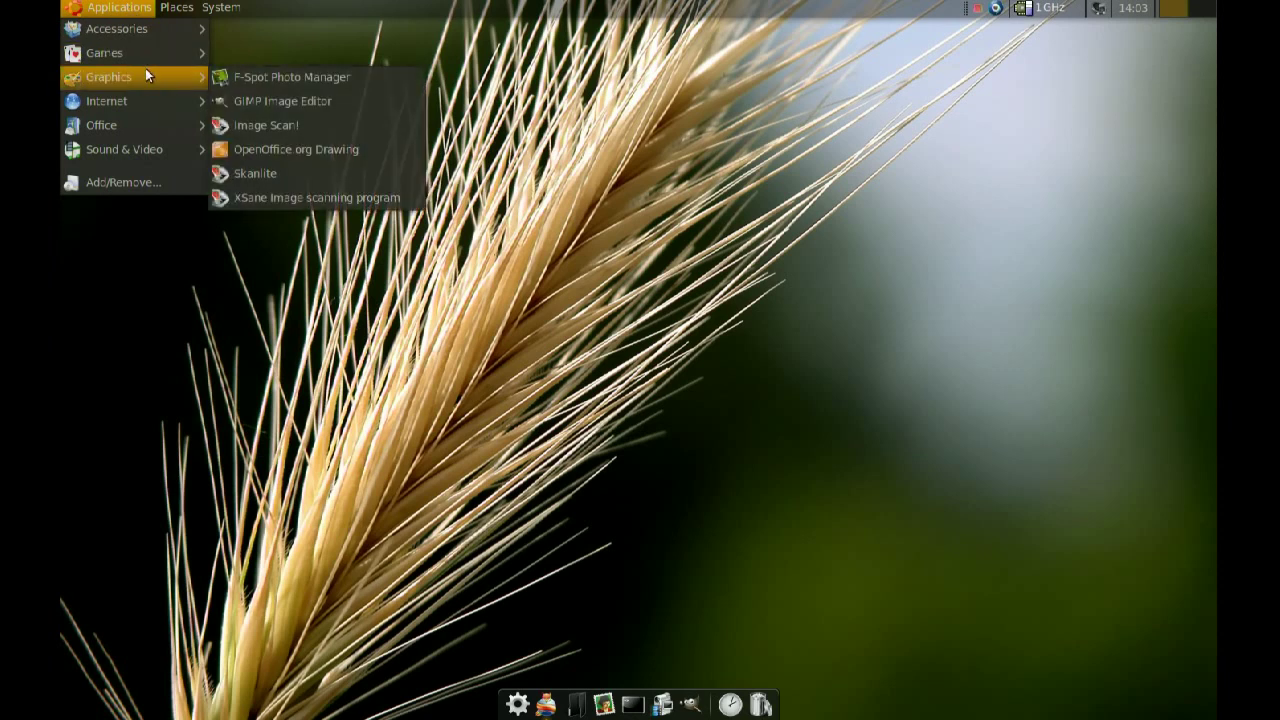
pyautogui.moveTo(162, 132)
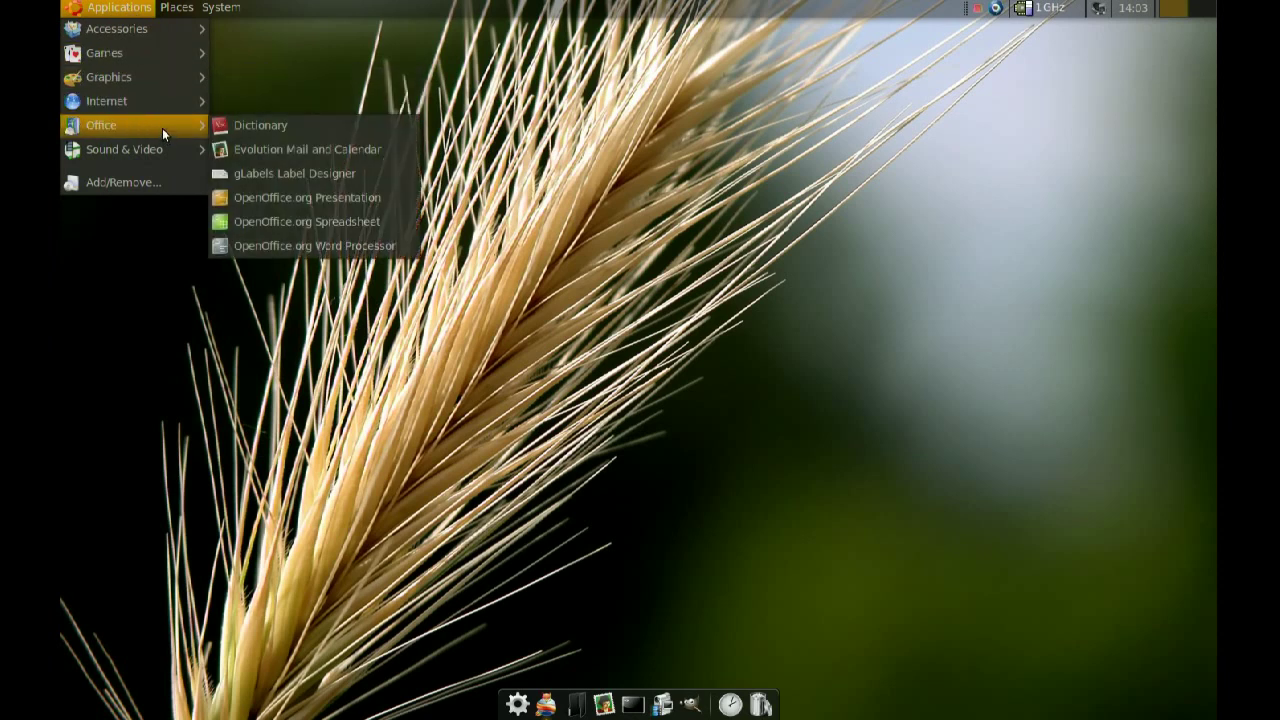
pyautogui.click(271, 82)
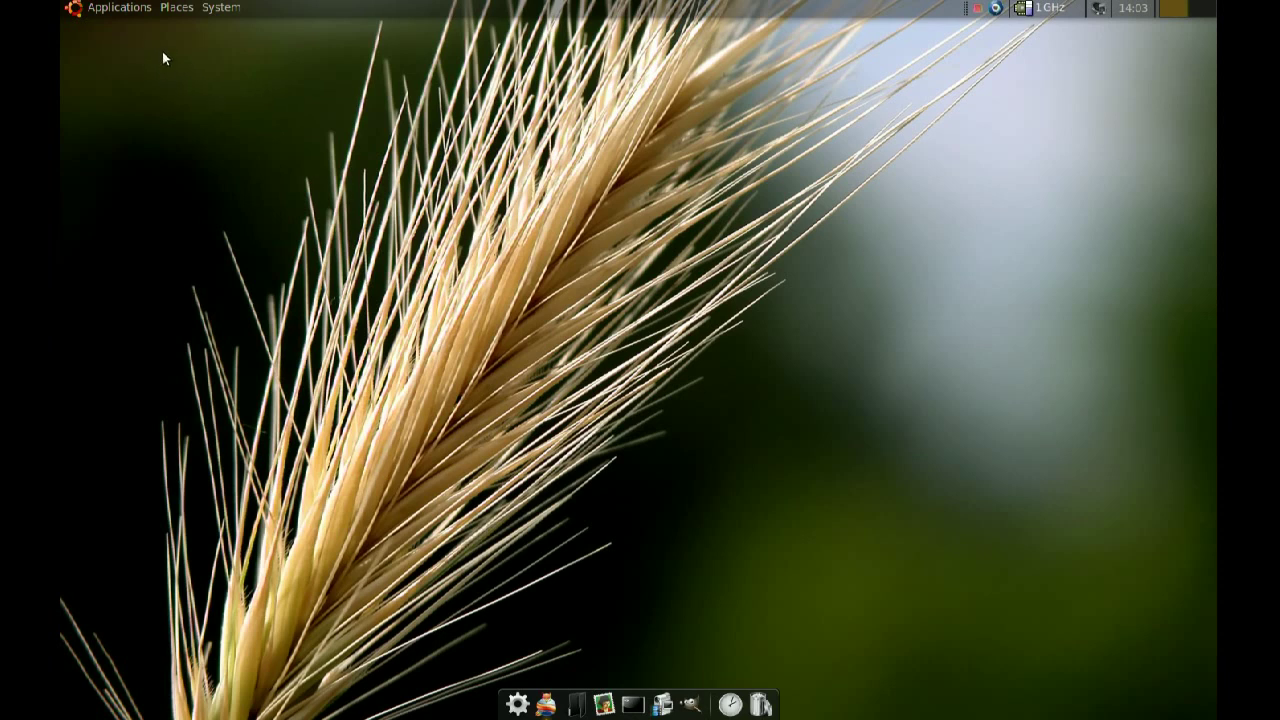
pyautogui.rightClick(133, 12)
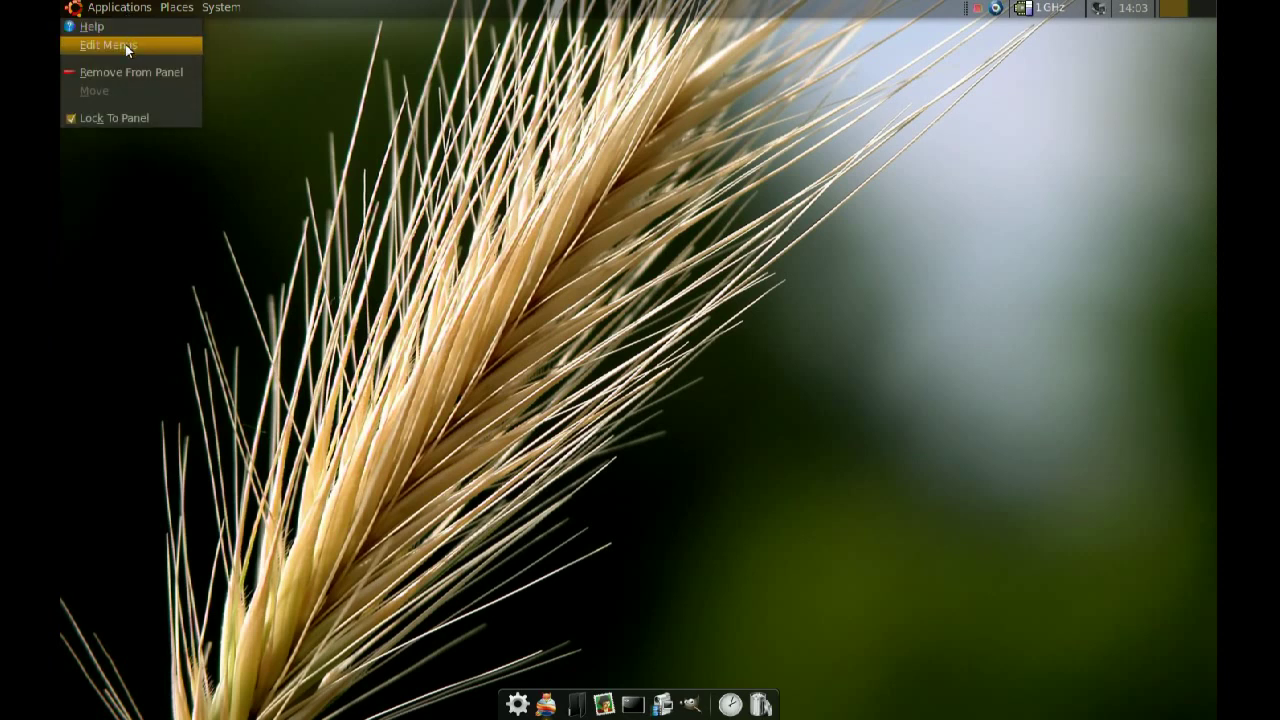
# - Open Edit Menus, select the Internet category, and cancel a started New Item
pyautogui.click(126, 46)
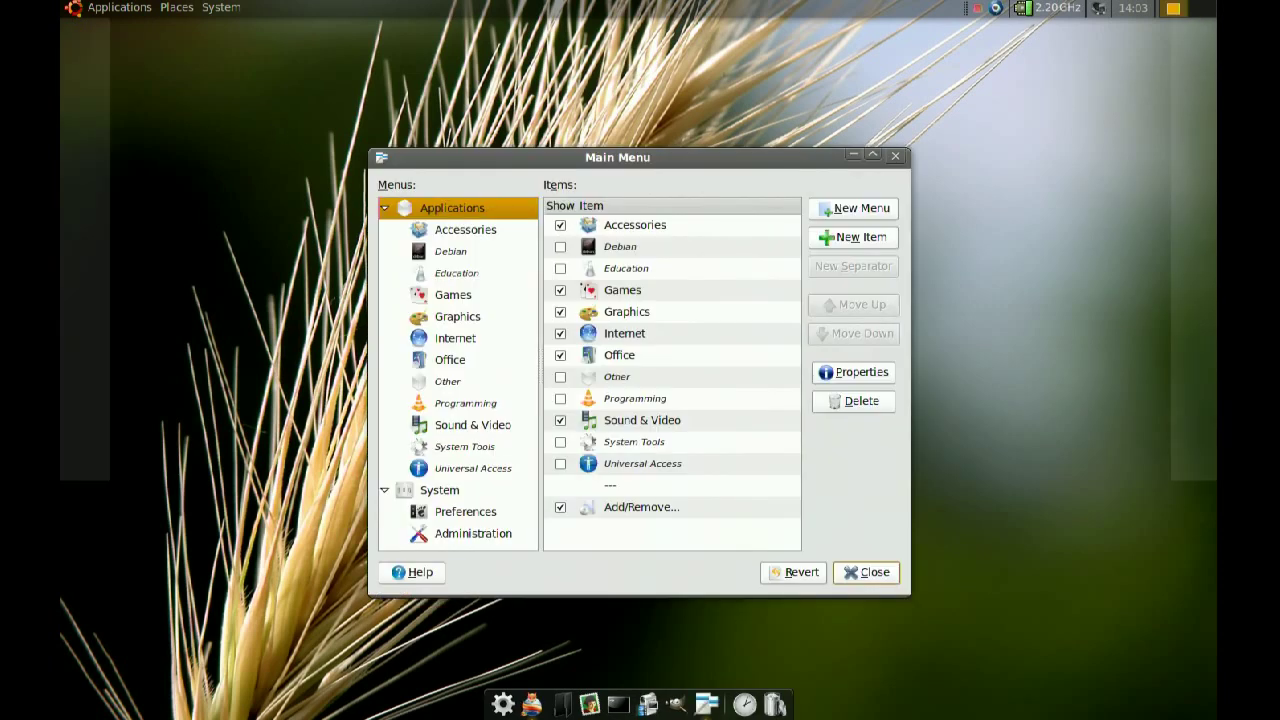
pyautogui.click(474, 346)
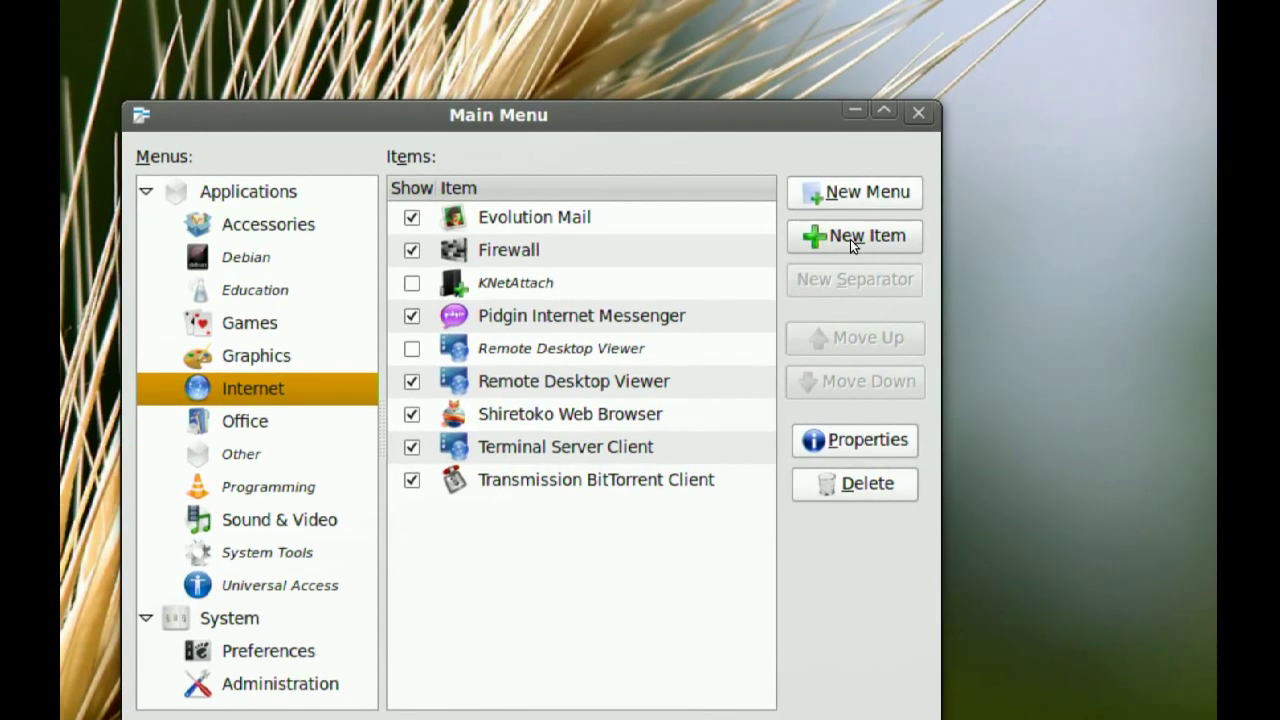
pyautogui.click(851, 239)
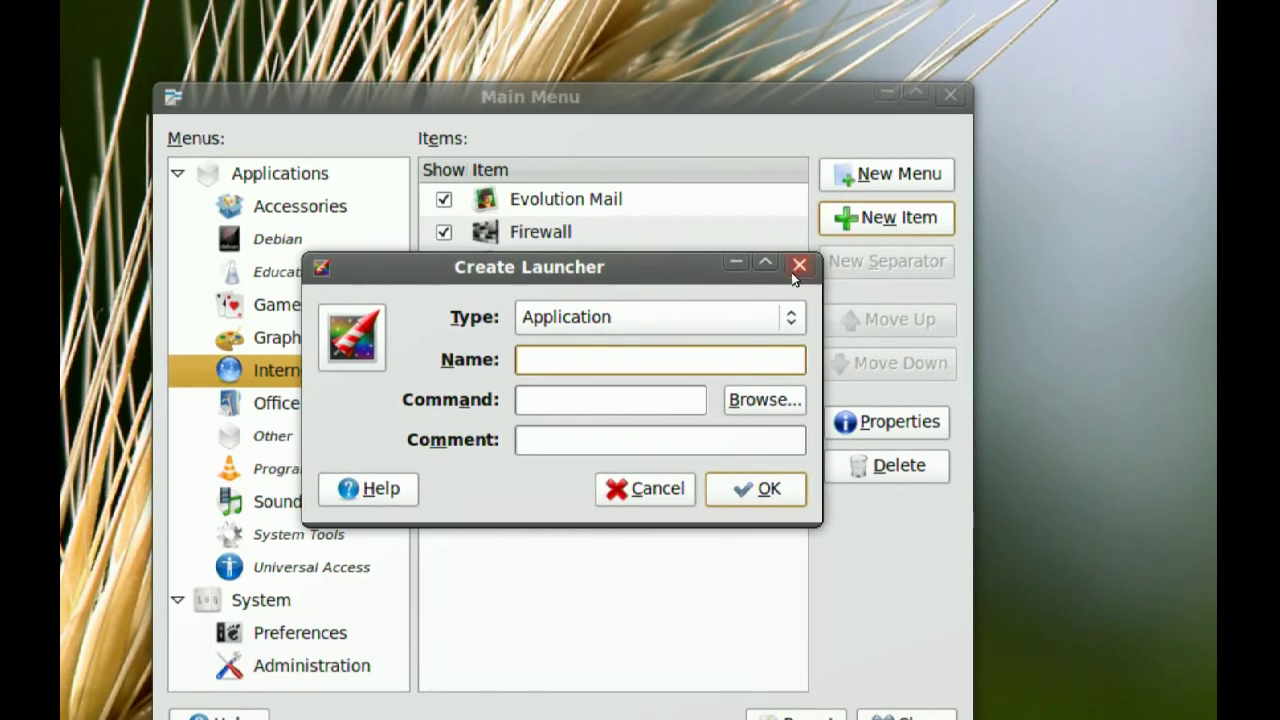
pyautogui.click(797, 268)
# - Check the Firewall entry's Properties to confirm it launches gufw, then close them
pyautogui.click(588, 235)
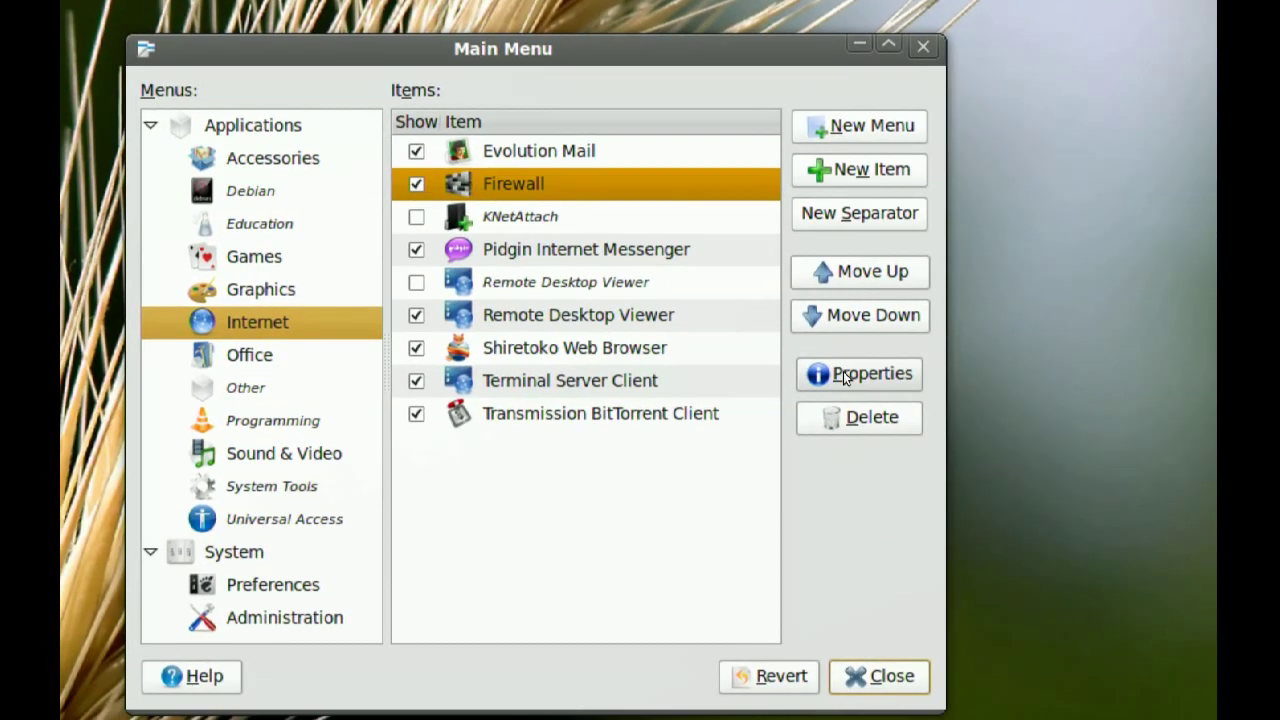
pyautogui.click(858, 373)
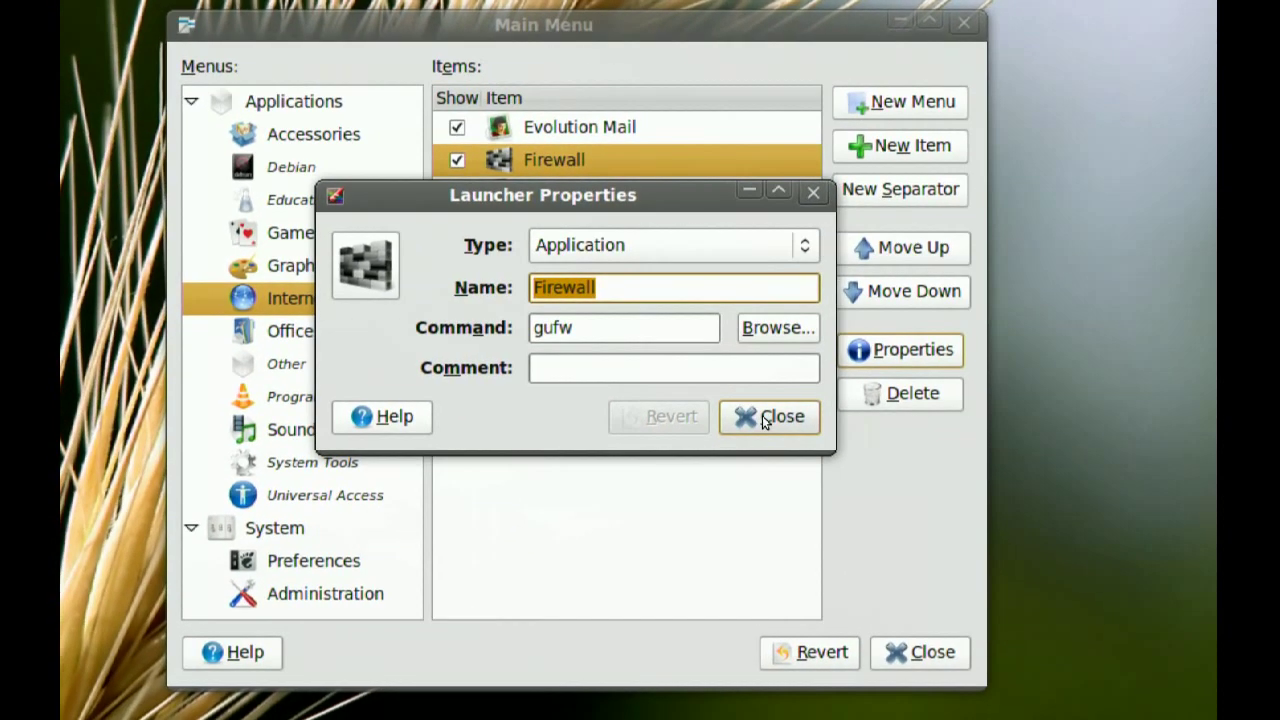
pyautogui.click(768, 417)
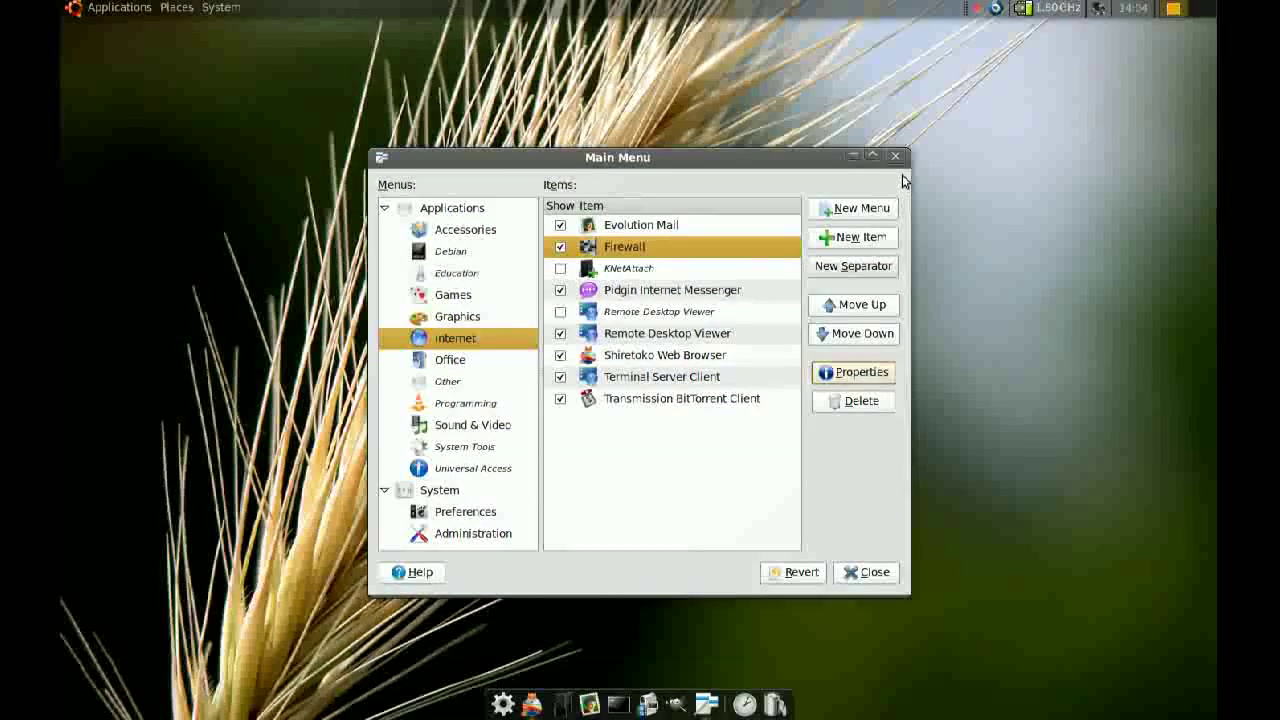
# - Close the menu editor and launch Firewall from Applications > Internet
pyautogui.click(896, 156)
pyautogui.click(136, 10)
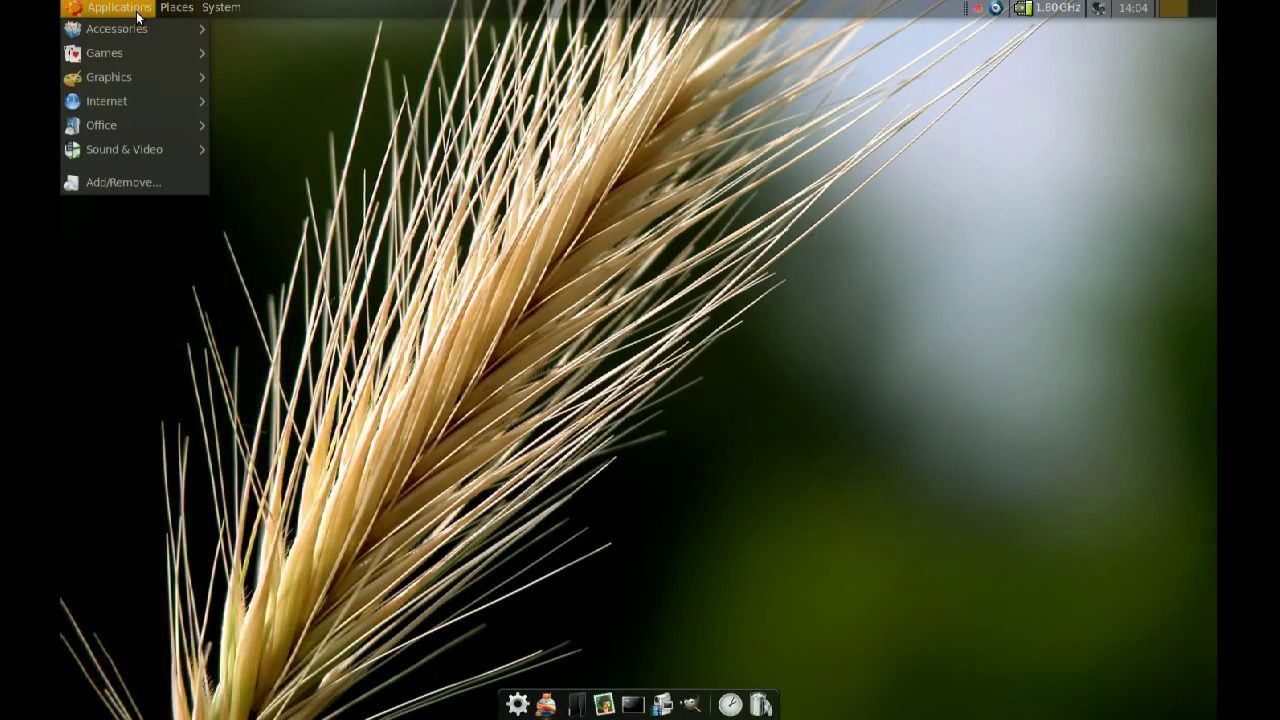
pyautogui.moveTo(142, 103)
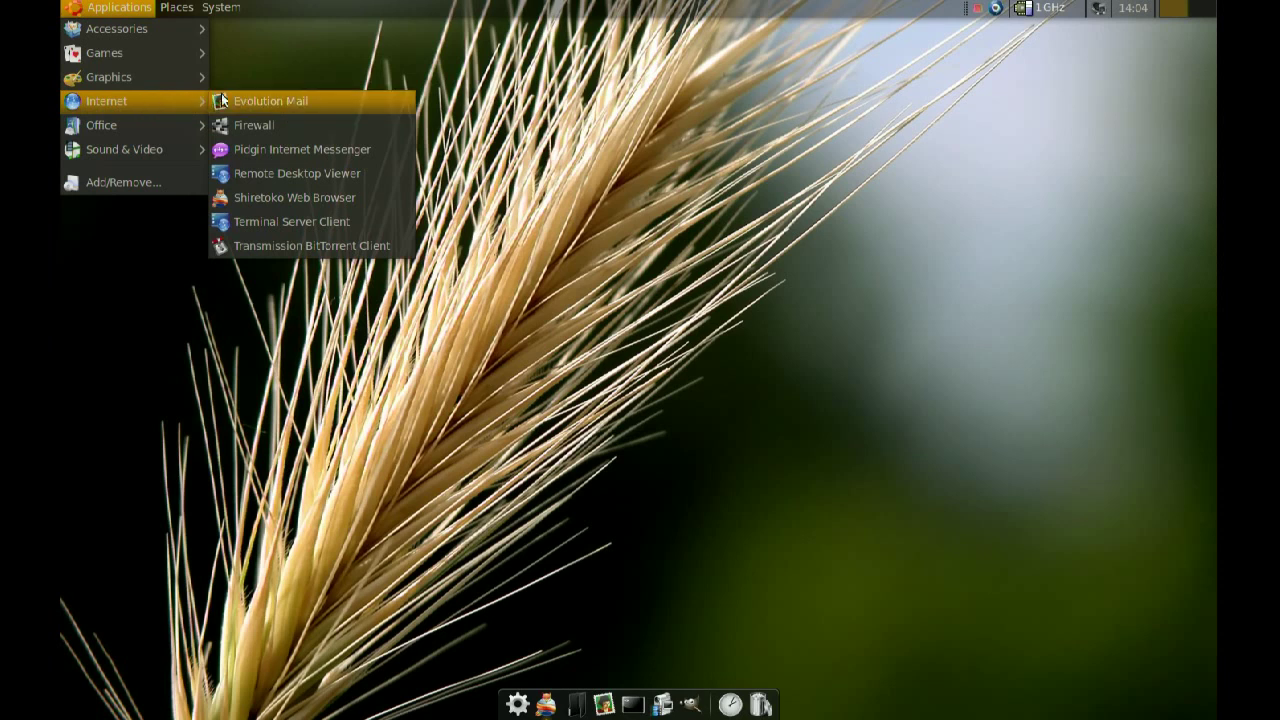
pyautogui.click(274, 122)
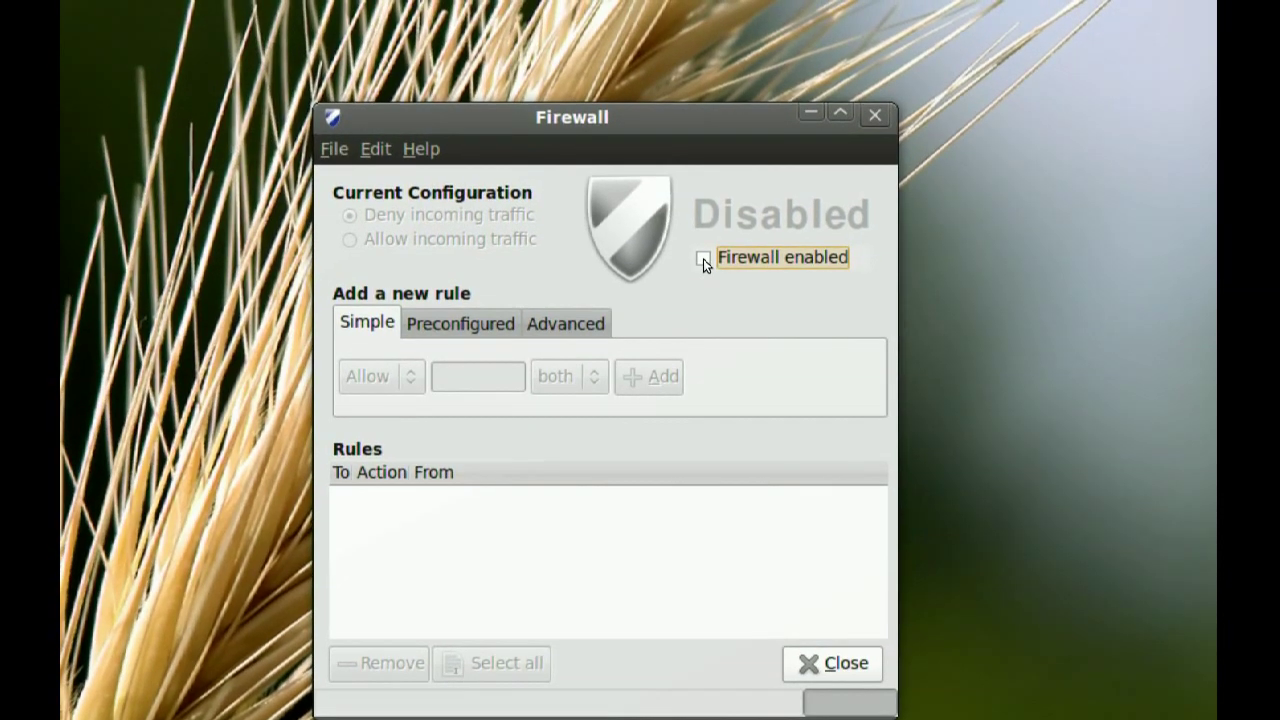
# - Enable the firewall and add a preconfigured Allow rule for the imap service (port 143)
pyautogui.click(703, 260)
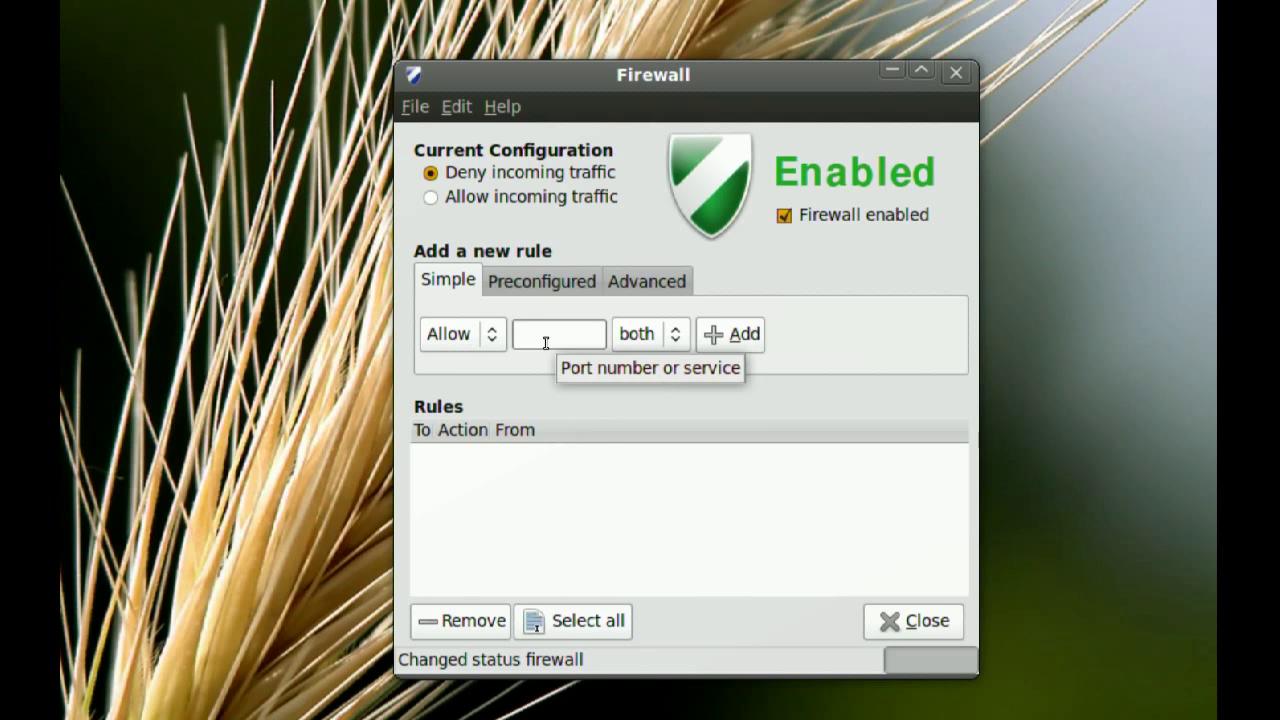
pyautogui.click(536, 288)
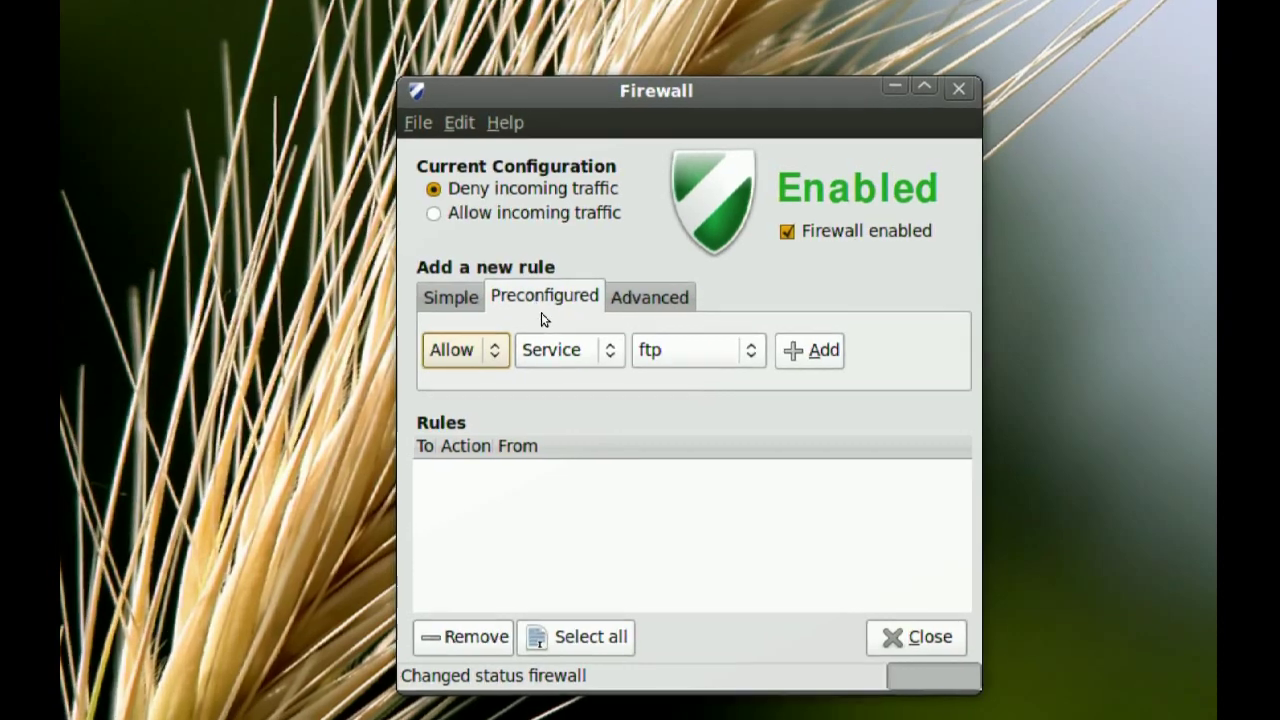
pyautogui.press('Tab')
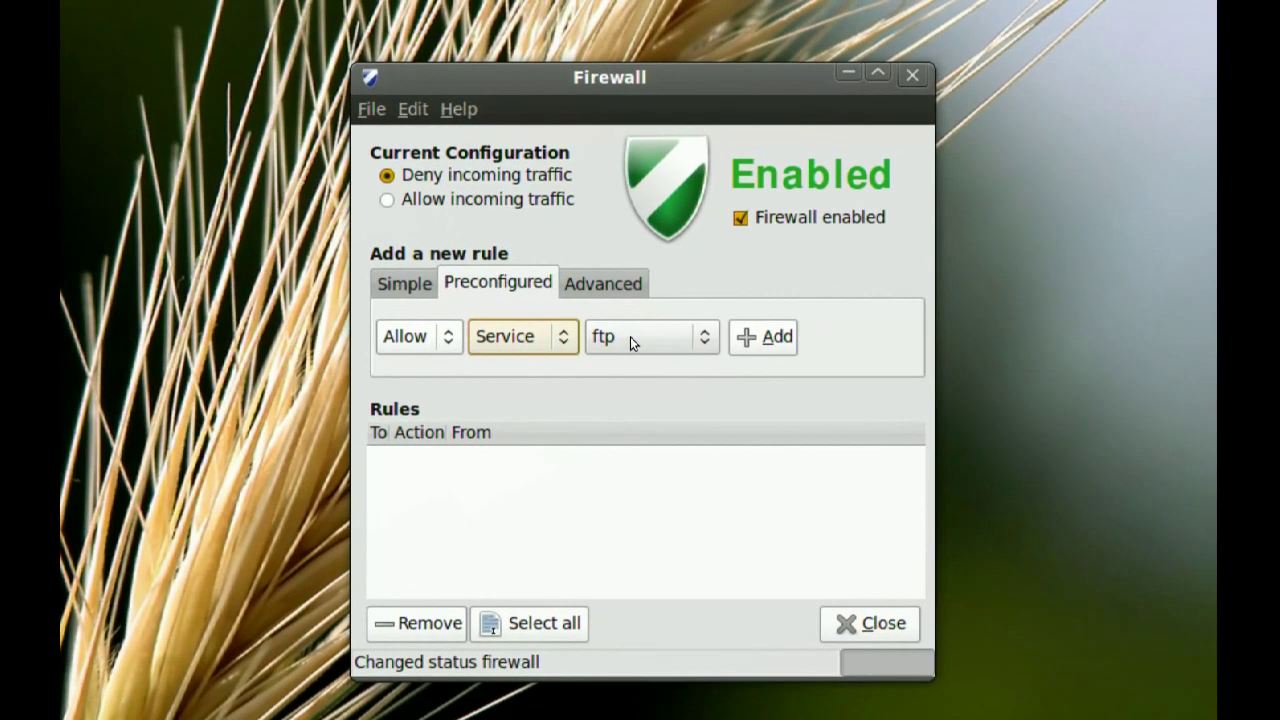
pyautogui.click(668, 340)
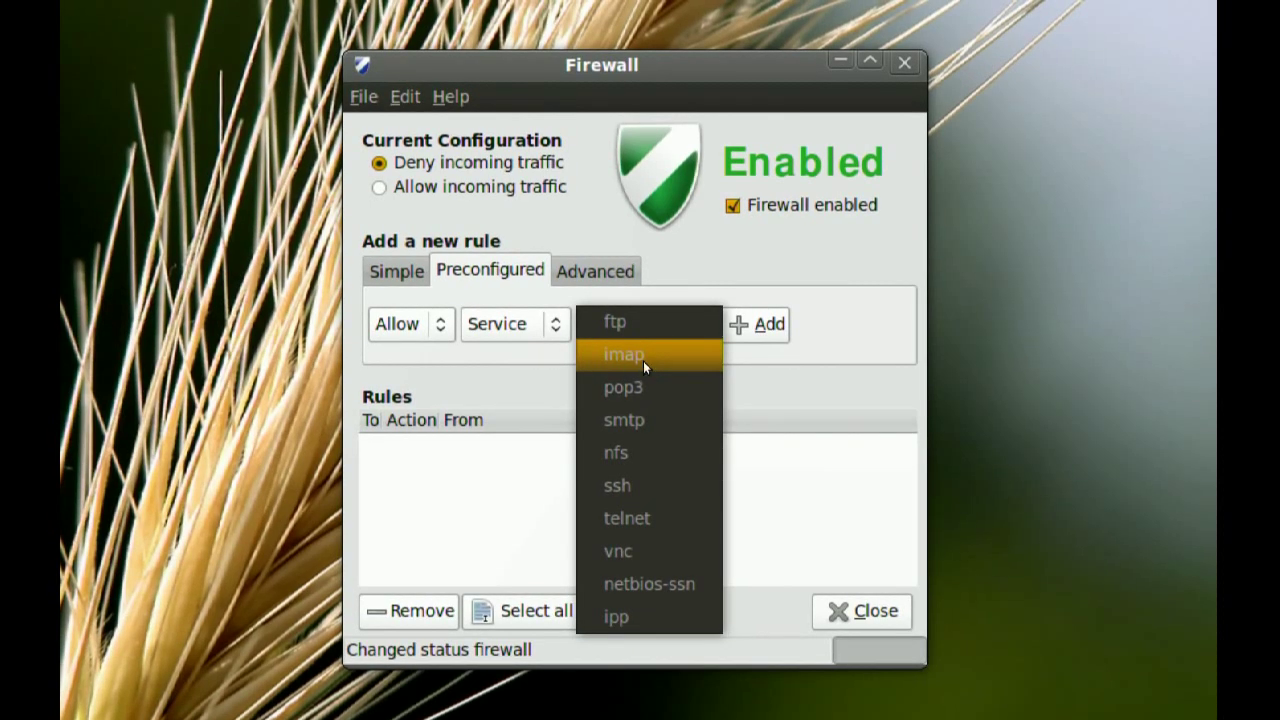
pyautogui.click(634, 357)
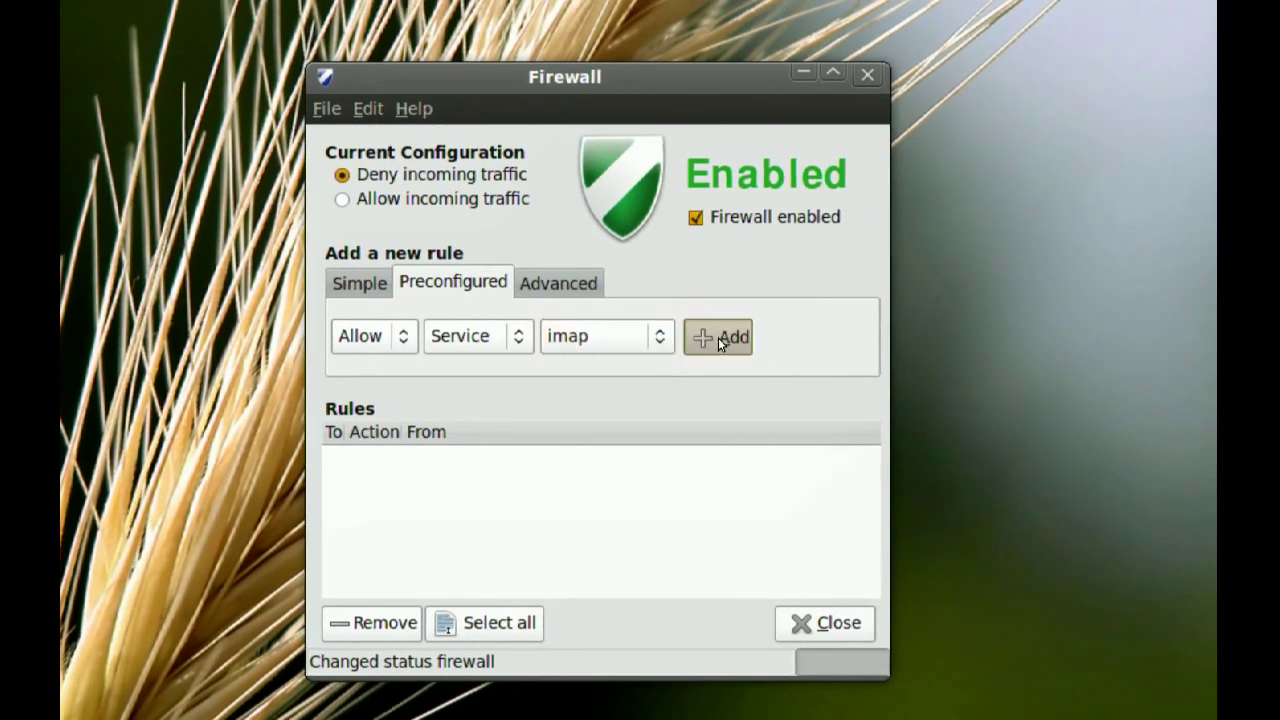
pyautogui.click(722, 332)
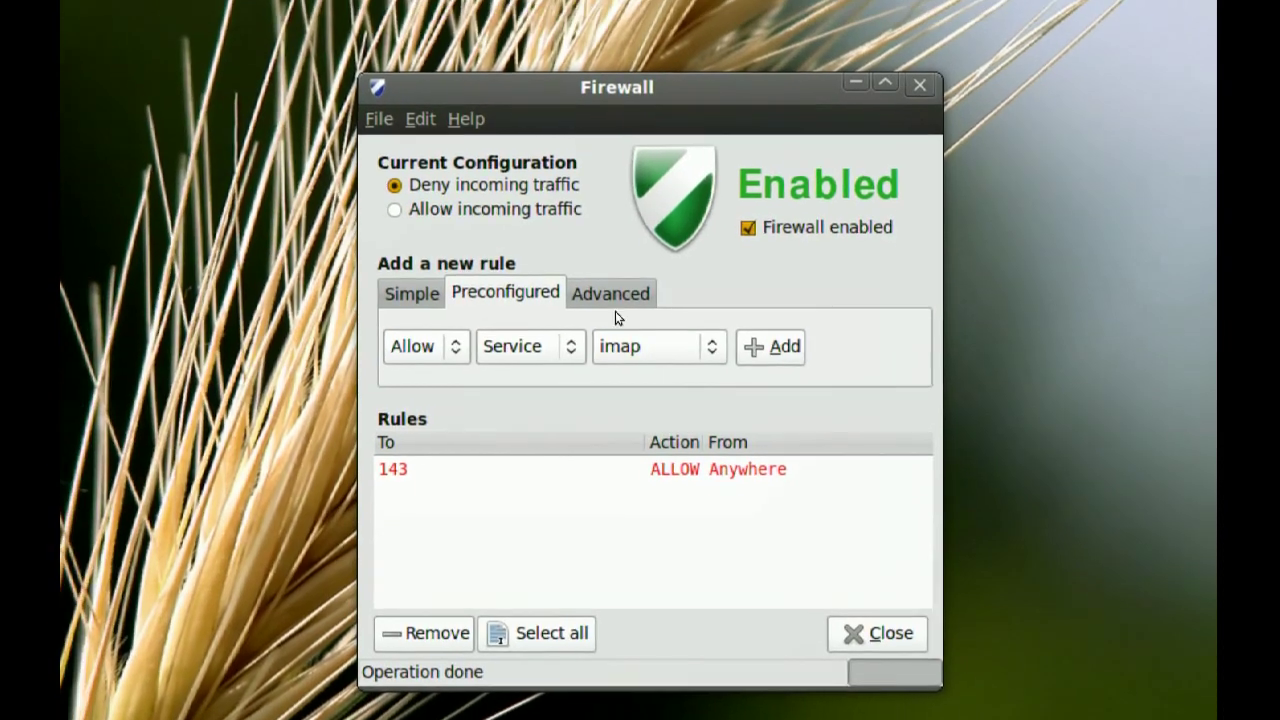
# - View the Advanced rule tab's From/To fields, then return to the Simple tab
pyautogui.click(571, 269)
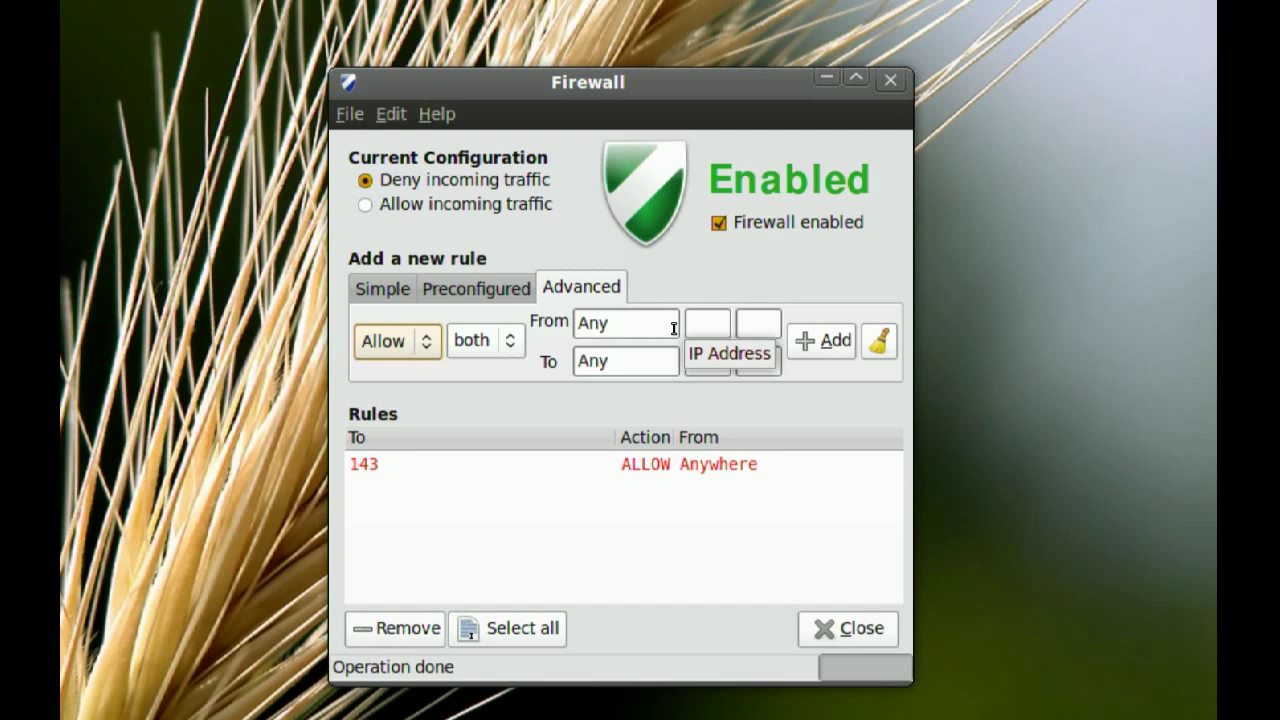
pyautogui.click(402, 291)
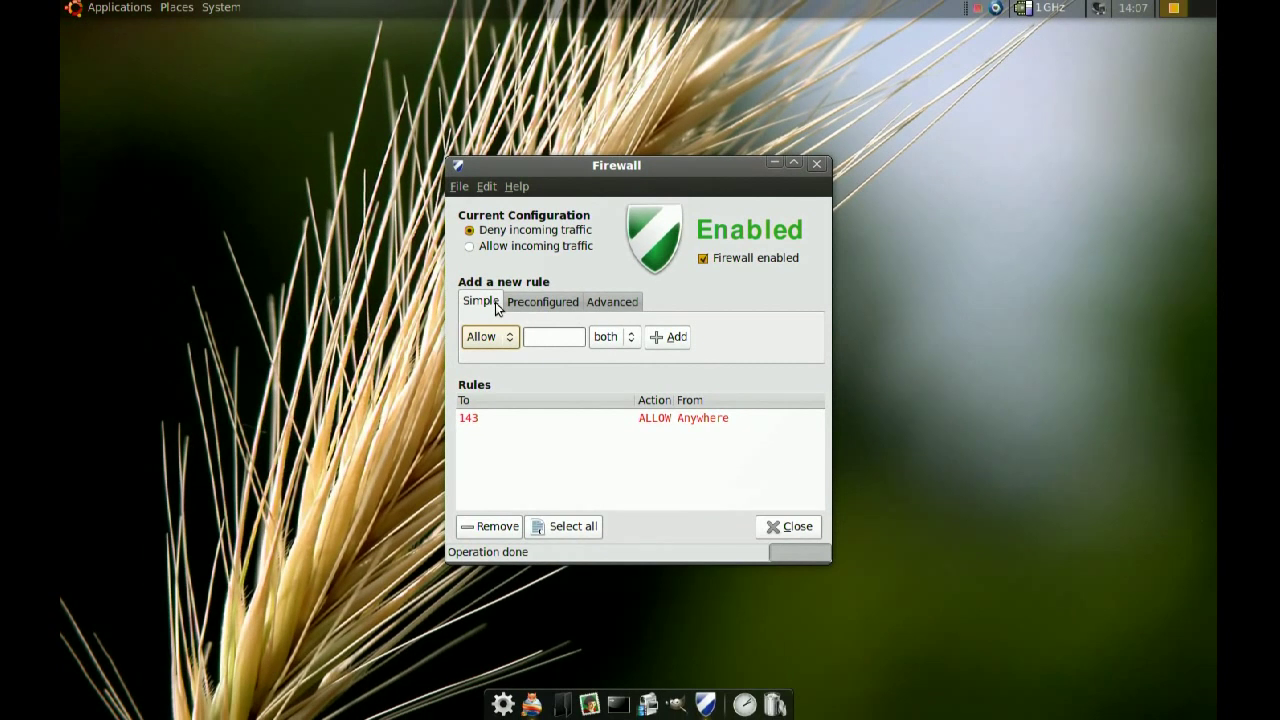
# - Launch Transmission BitTorrent Client from Applications > Internet
pyautogui.click(137, 9)
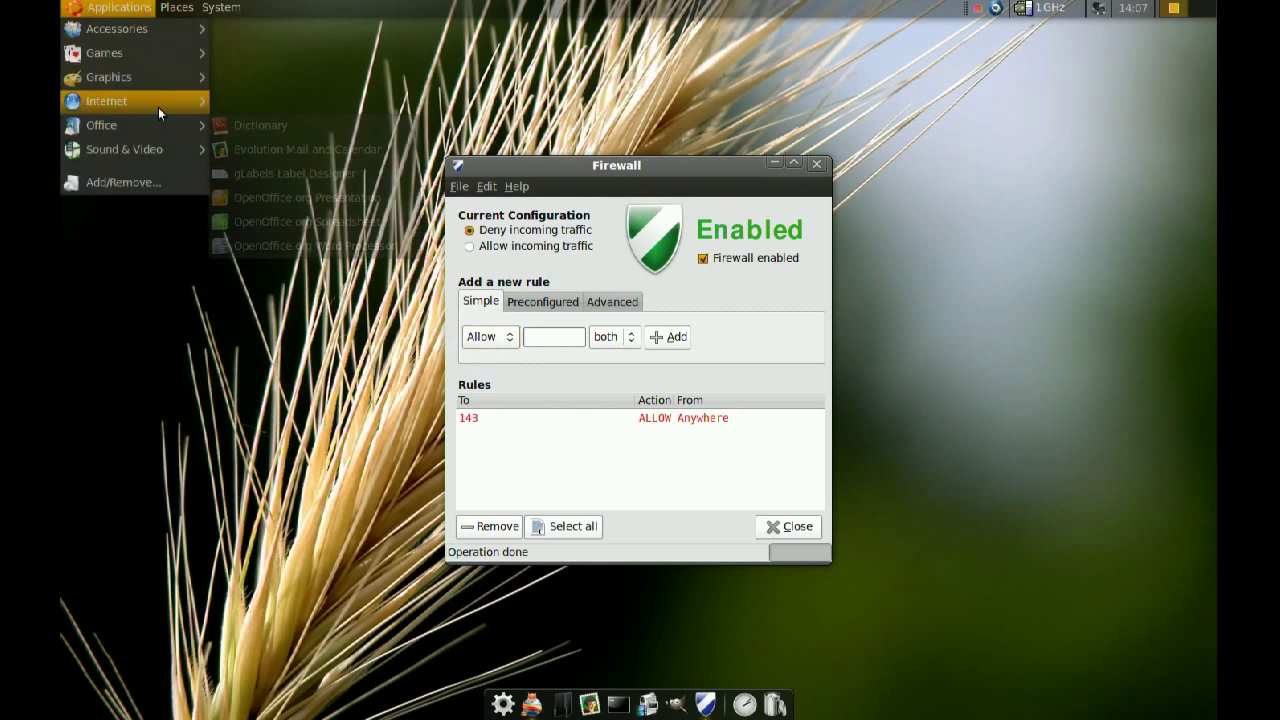
pyautogui.moveTo(160, 86)
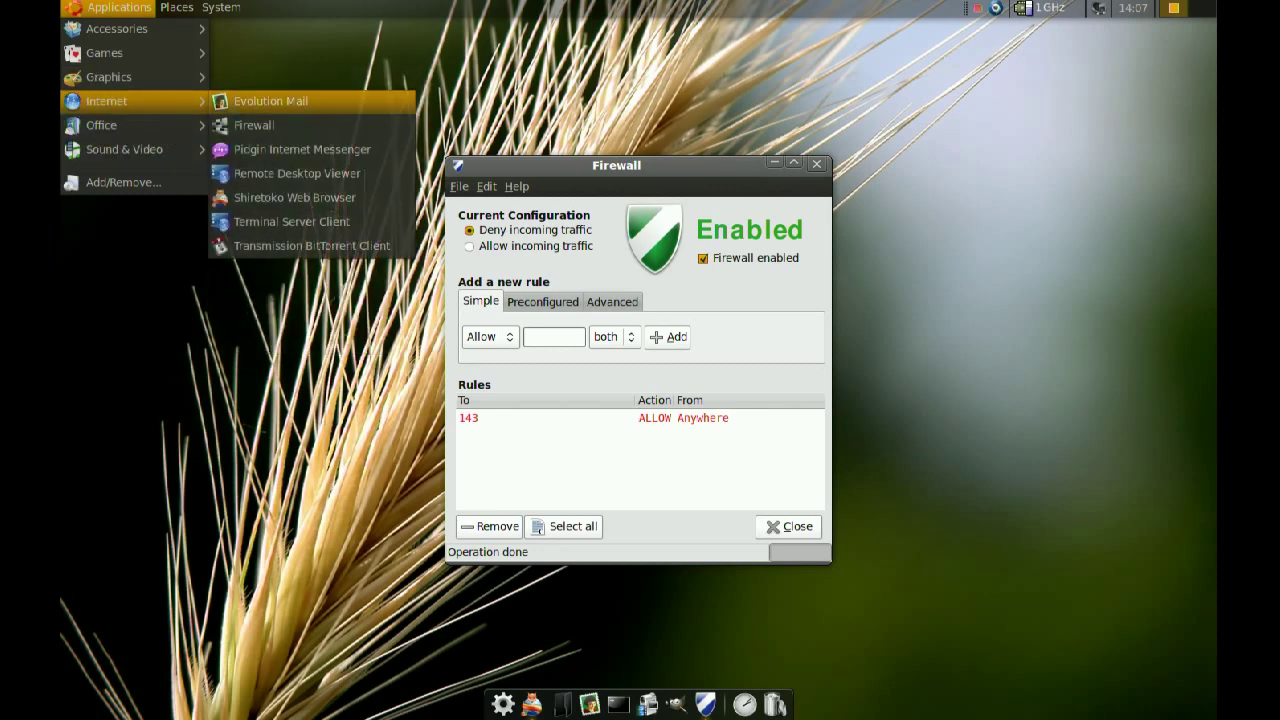
pyautogui.click(357, 244)
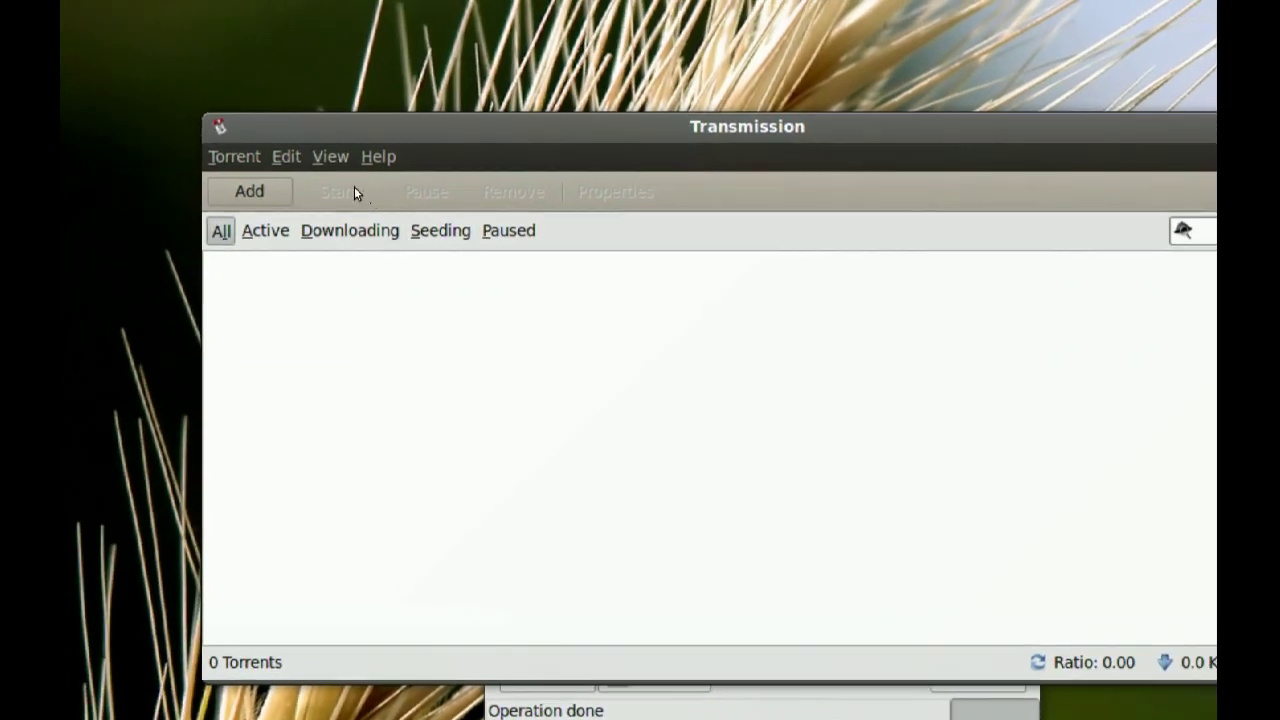
# - Copy the listening port 51413 from Preferences > Network and close Preferences
pyautogui.click(146, 118)
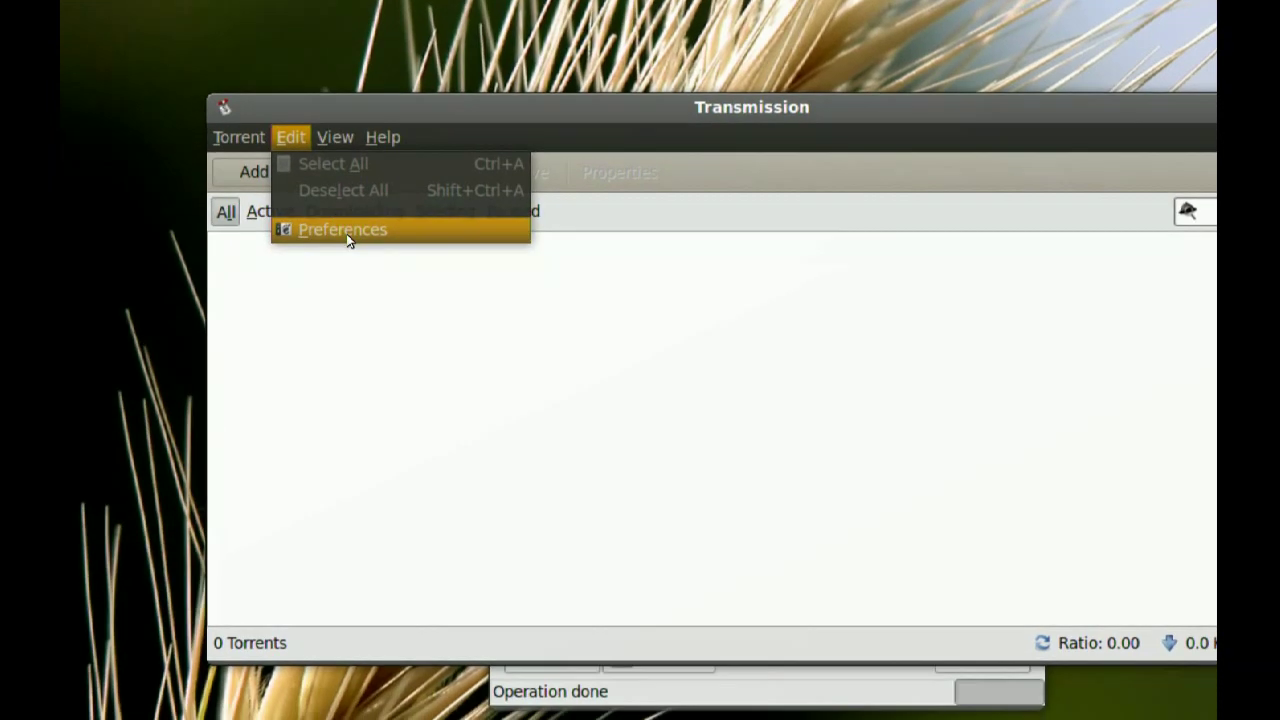
pyautogui.click(365, 264)
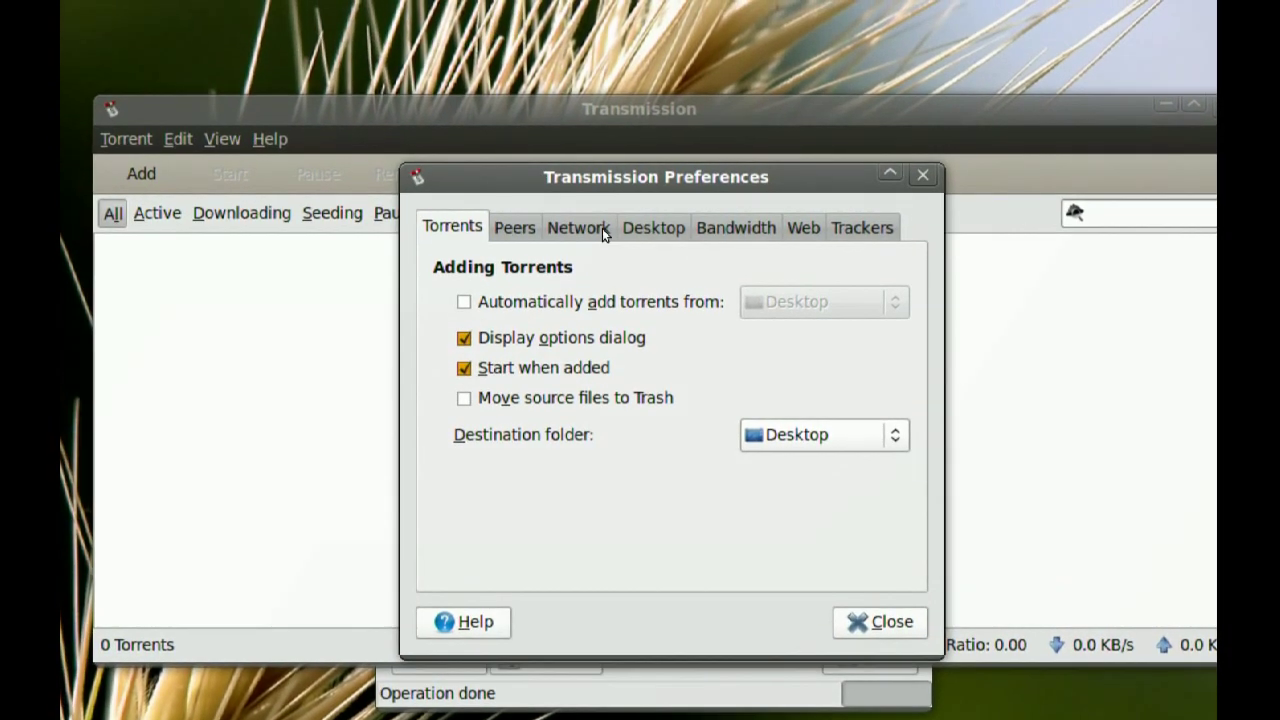
pyautogui.click(575, 190)
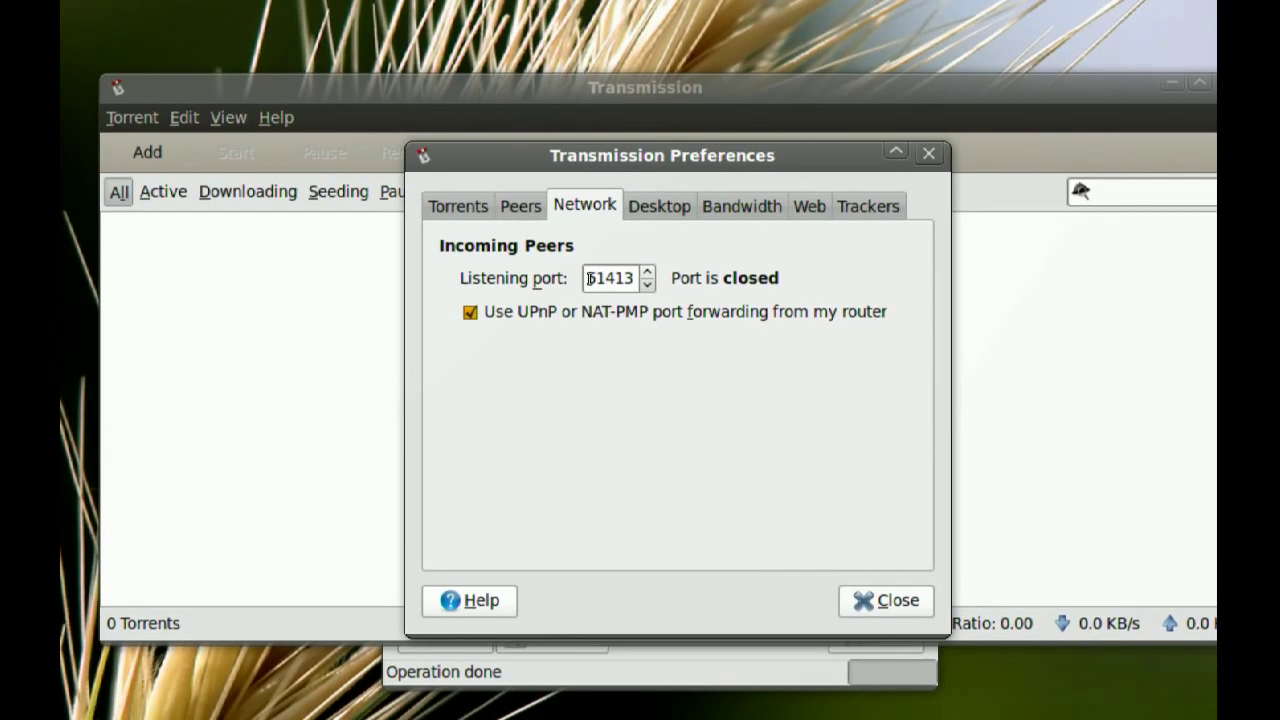
pyautogui.doubleClick(589, 278)
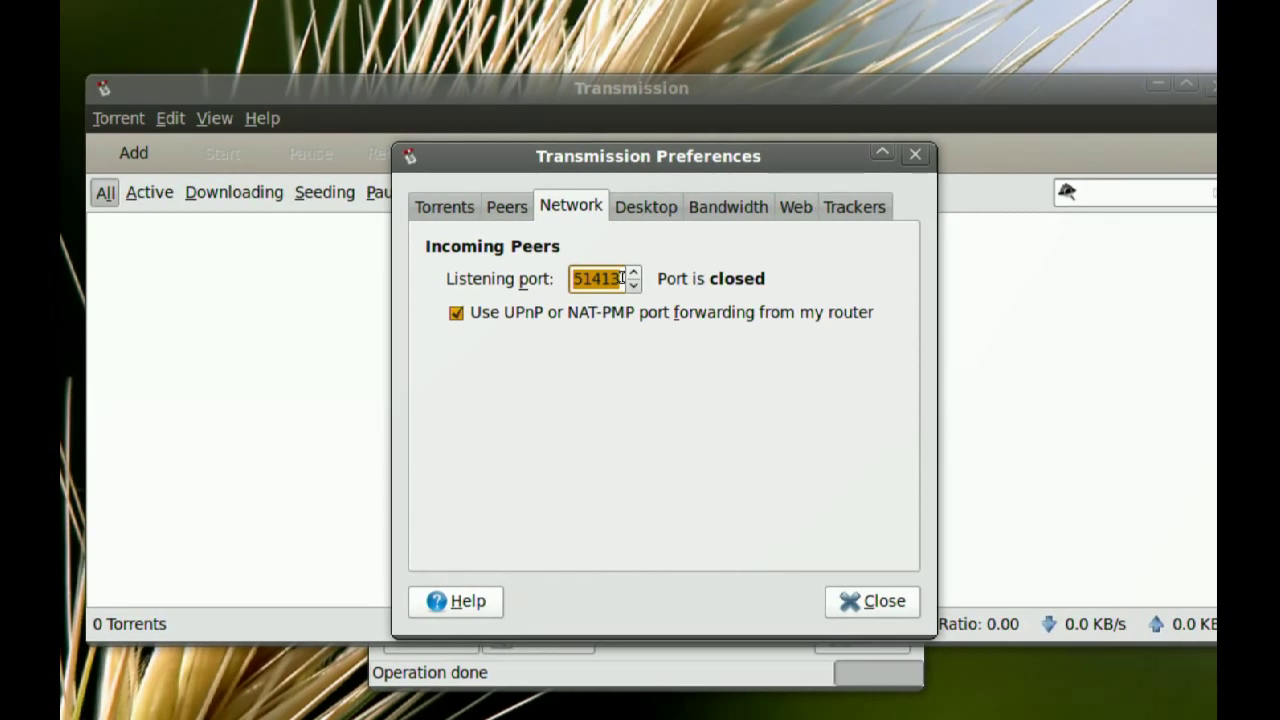
pyautogui.rightClick(626, 282)
pyautogui.click(646, 318)
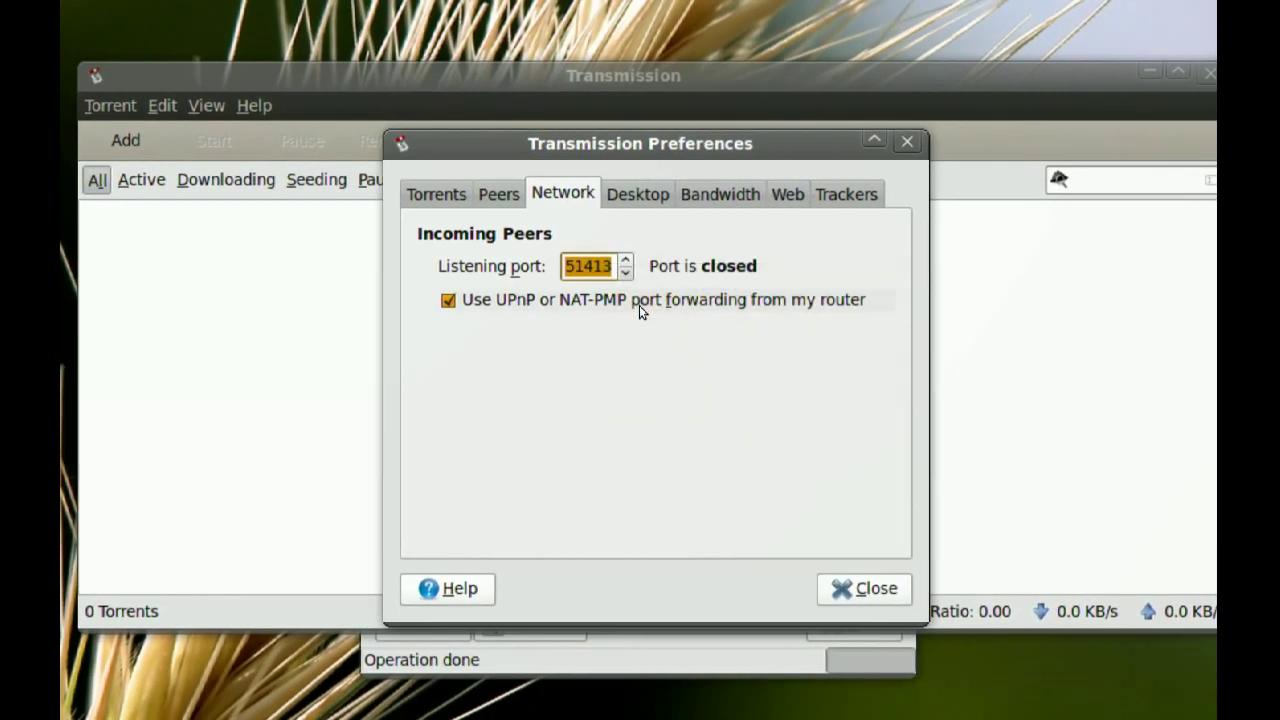
pyautogui.click(875, 600)
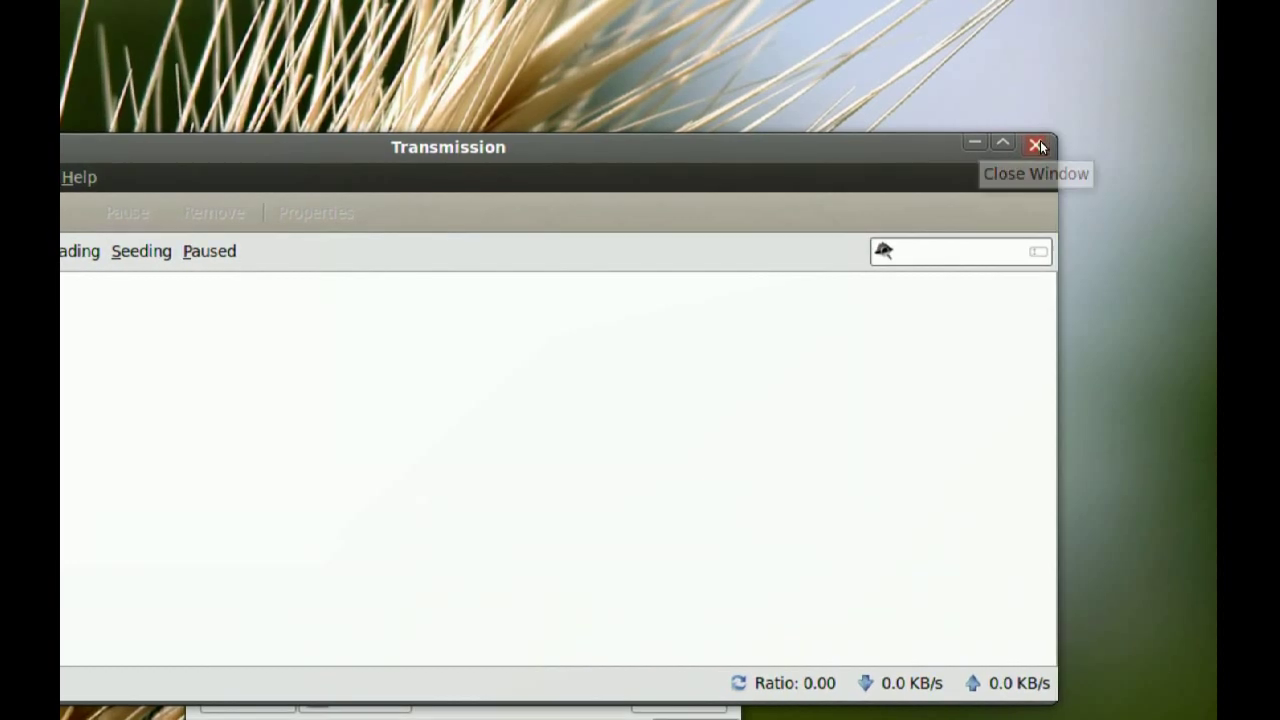
# - Close Transmission, paste 51413 into the Simple port field, and add the allow rule
pyautogui.click(1051, 123)
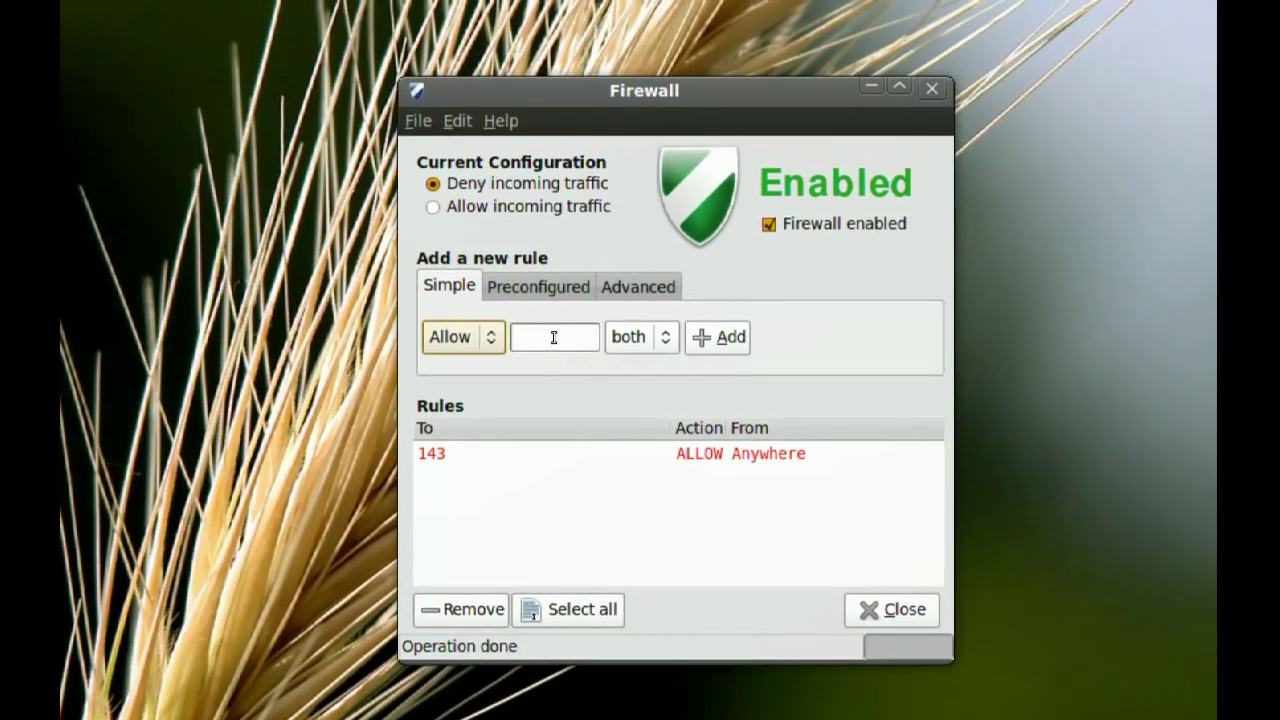
pyautogui.rightClick(563, 330)
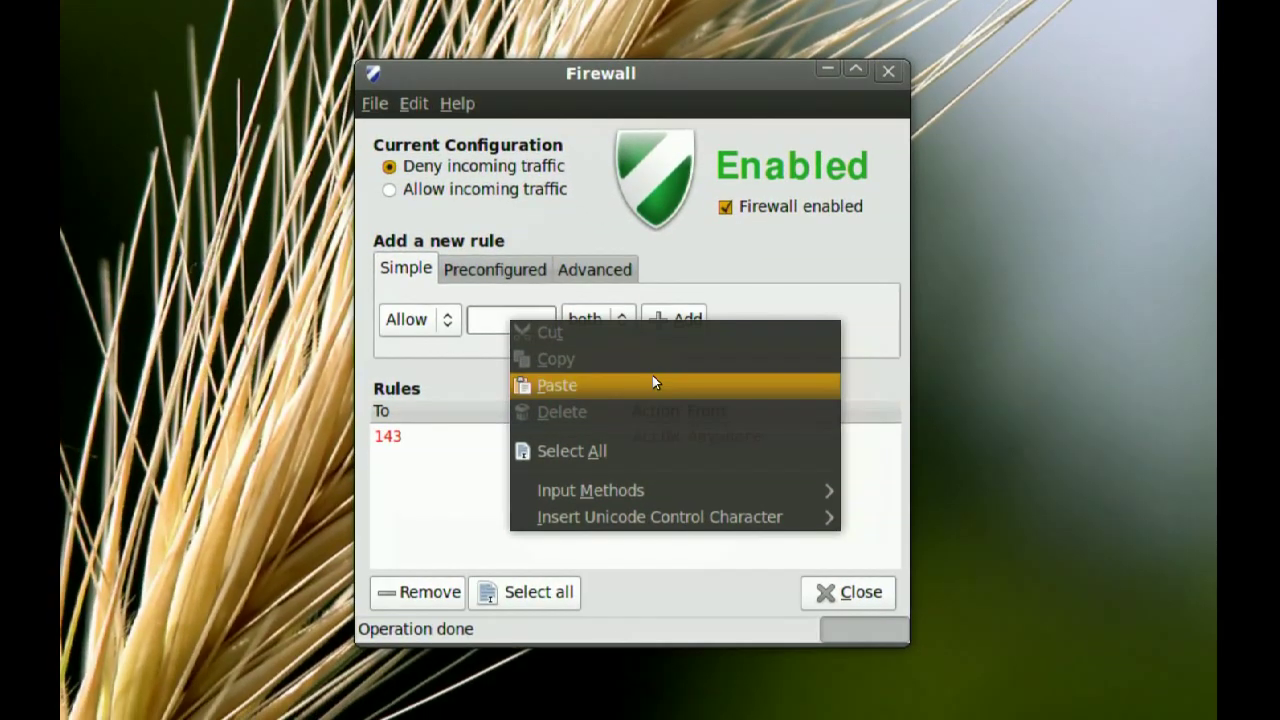
pyautogui.click(672, 398)
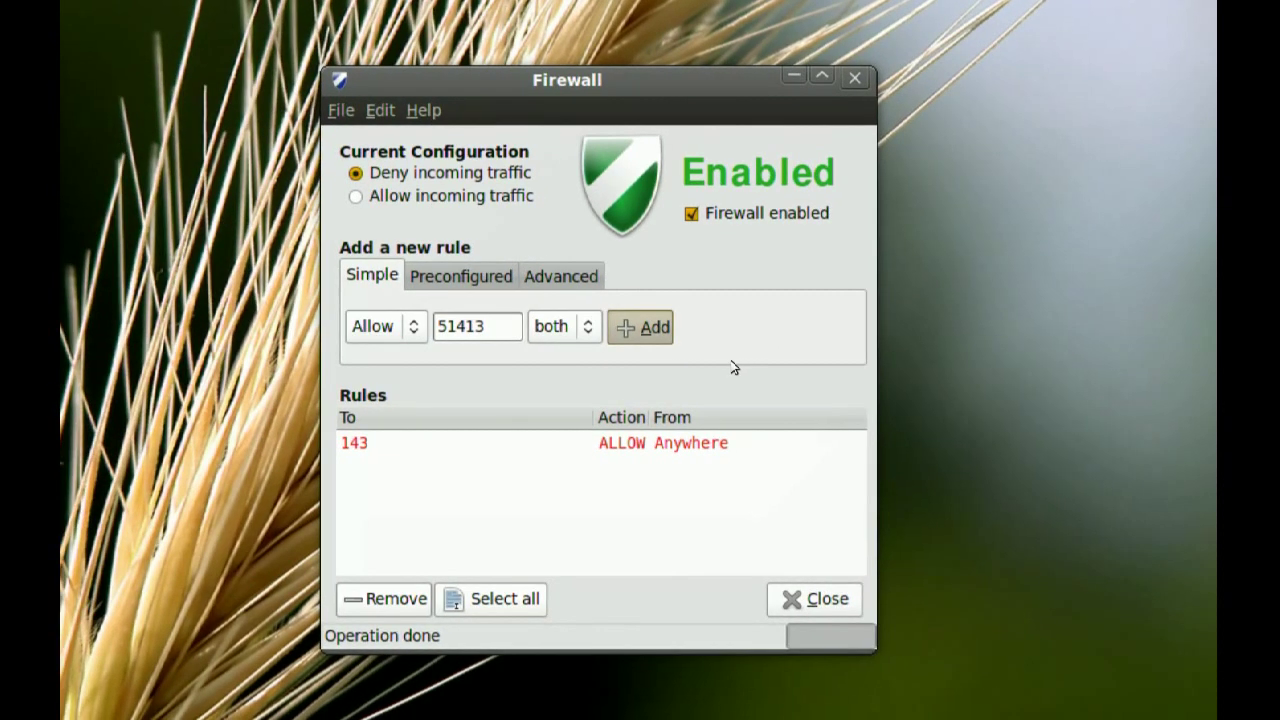
pyautogui.click(660, 333)
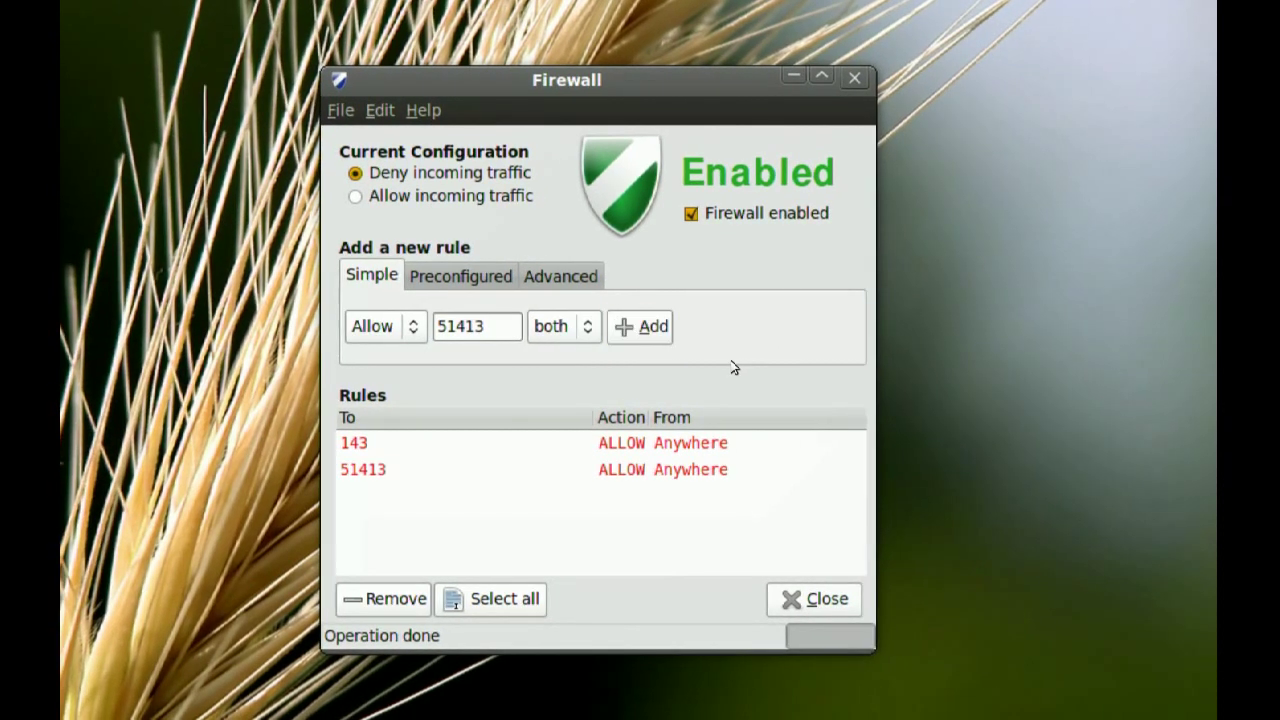